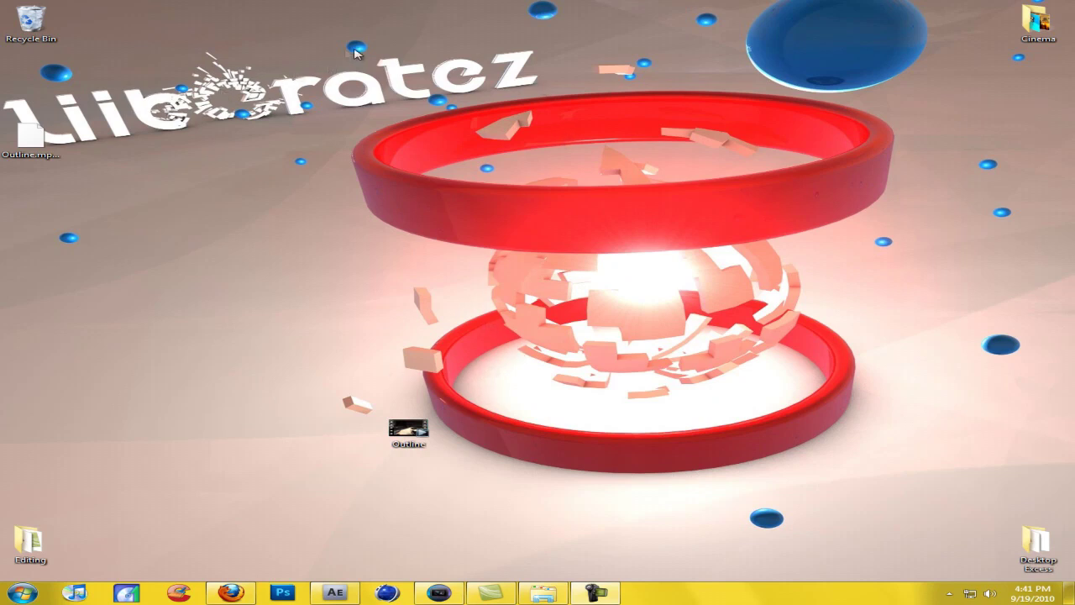
# Restore the After Effects window from the taskbar to show the empty Untitled Project.
pyautogui.moveTo(360, 27); pyautogui.dragTo(372, 55)
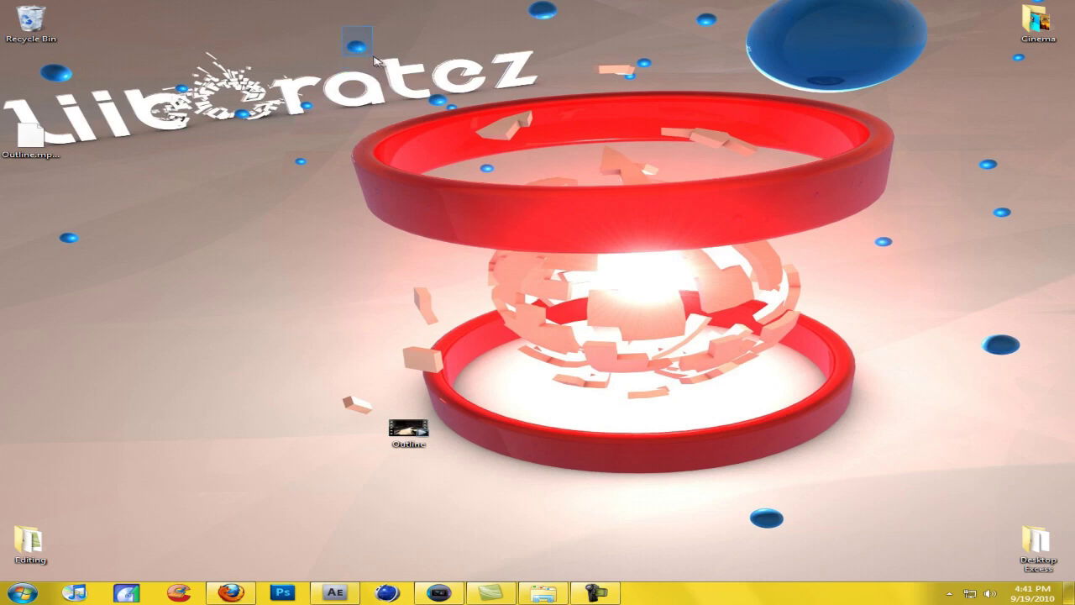
pyautogui.click(335, 592)
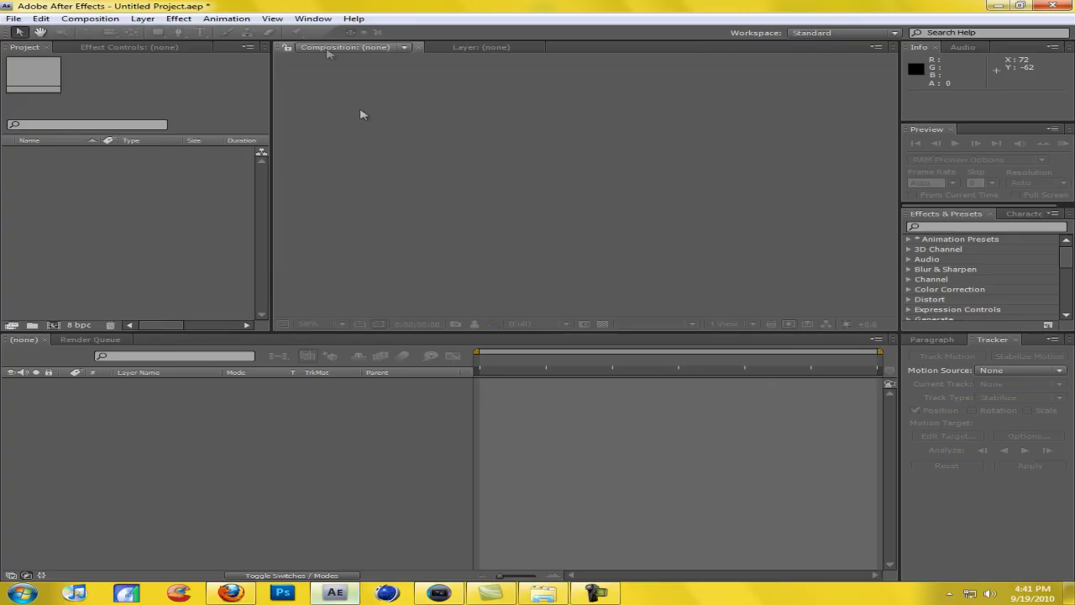
# Browse the Effect menu categories for Knoll Light Factory, then minimize After Effects.
pyautogui.click(176, 19)
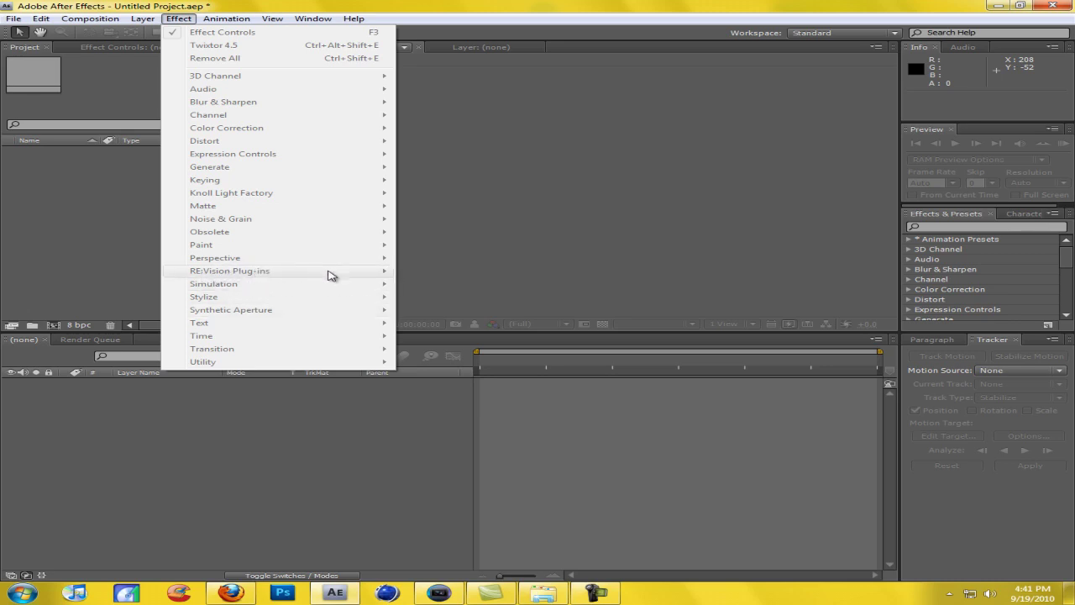
pyautogui.click(896, 8)
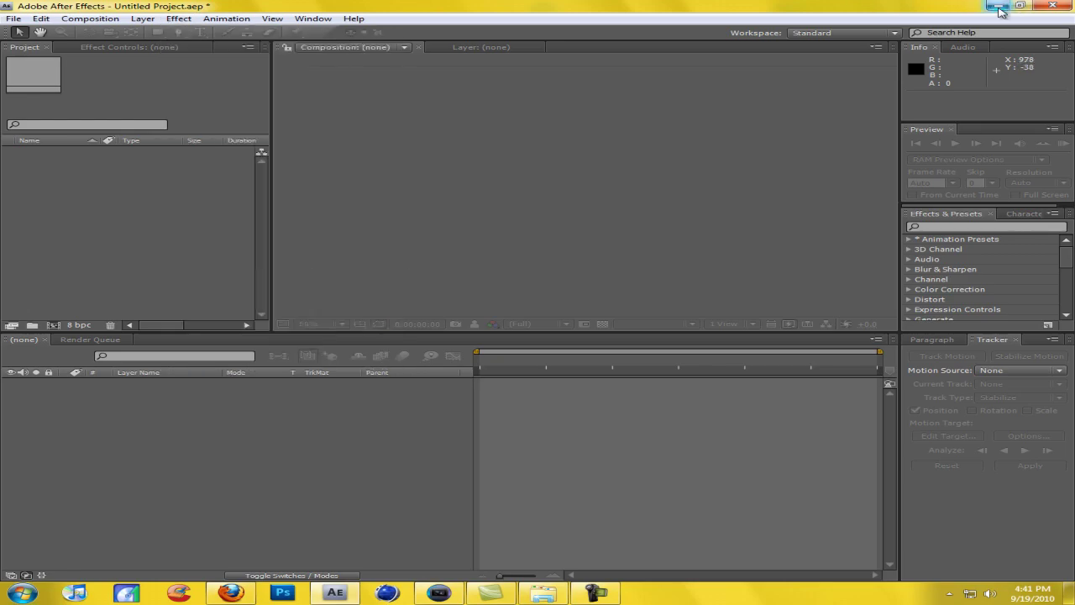
pyautogui.click(999, 7)
# Step frame by frame to 00:00:03.17 and split the clip where the sniper shot begins.
pyautogui.moveTo(426, 411); pyautogui.dragTo(295, 379)
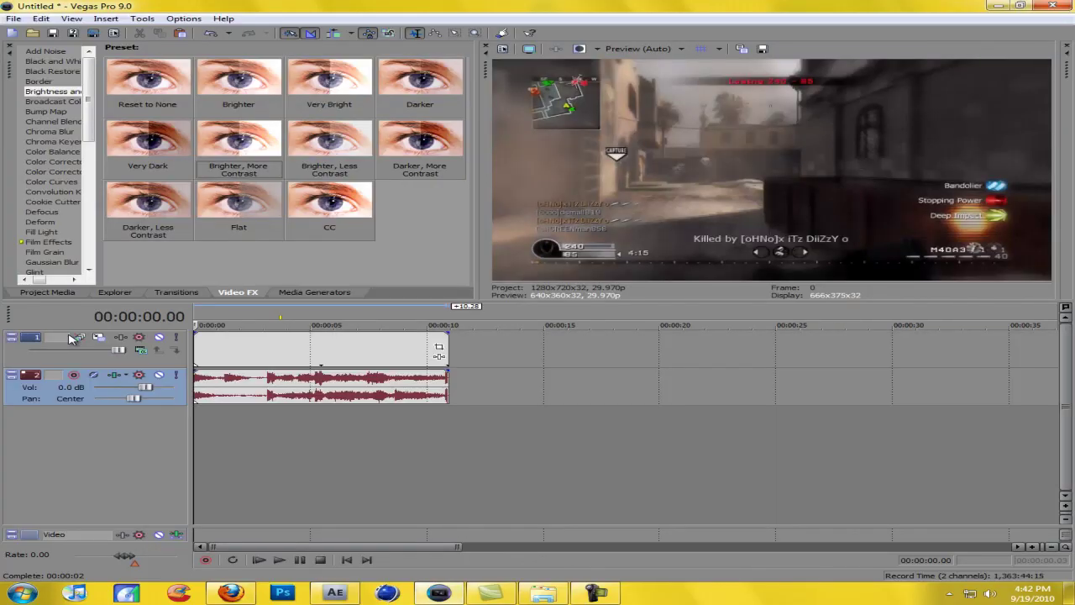
pyautogui.click(289, 361)
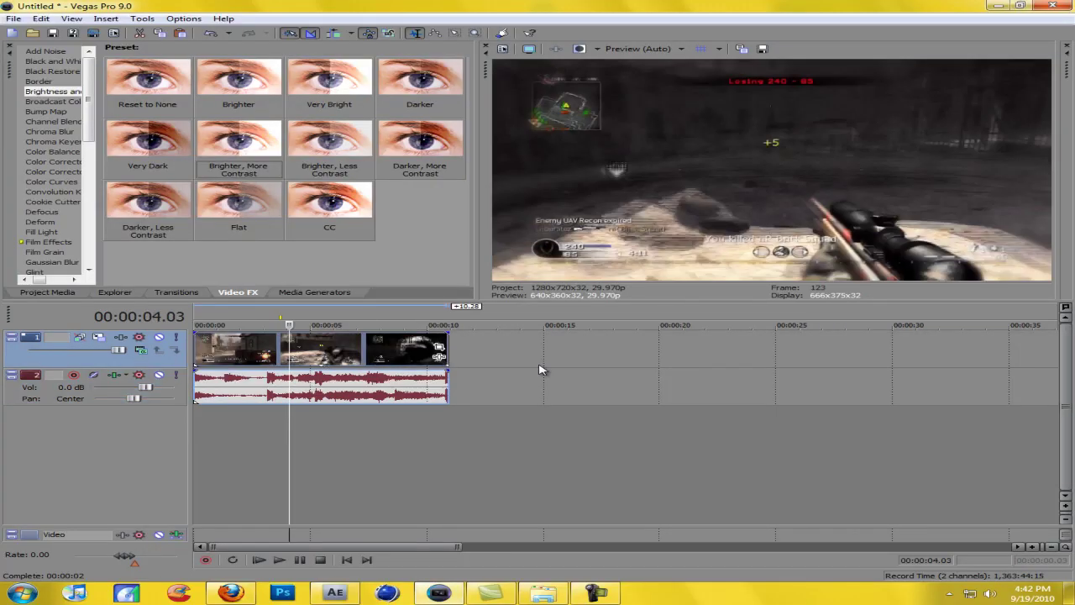
pyautogui.press('Left')
pyautogui.press('Left')
pyautogui.press('Left')
pyautogui.press('Left')
pyautogui.press('Left')
pyautogui.press('Left')
pyautogui.press('Left')
pyautogui.press('Left')
pyautogui.press('Left')
pyautogui.press('Left')
pyautogui.press('Left')
pyautogui.press('Left')
pyautogui.press('Left')
pyautogui.press('Left')
pyautogui.press('Left')
pyautogui.press('Left')
pyautogui.press('Left')
pyautogui.press('Left')
pyautogui.press('Left')
pyautogui.press('Left')
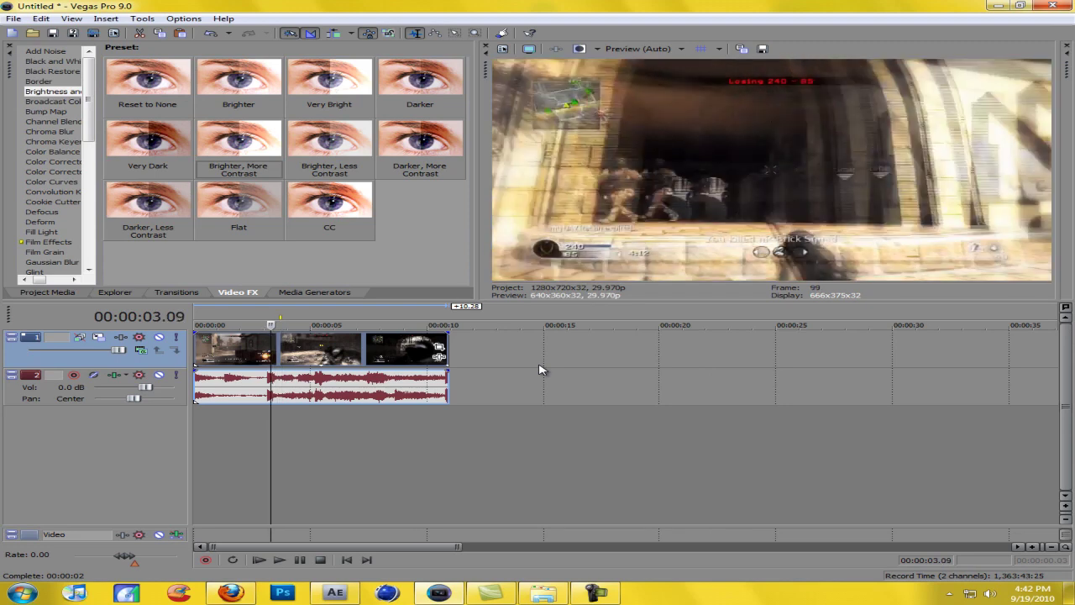
pyautogui.press('Right')
pyautogui.press('Right')
pyautogui.press('Right')
pyautogui.press('Right')
pyautogui.press('Right')
pyautogui.press('Right')
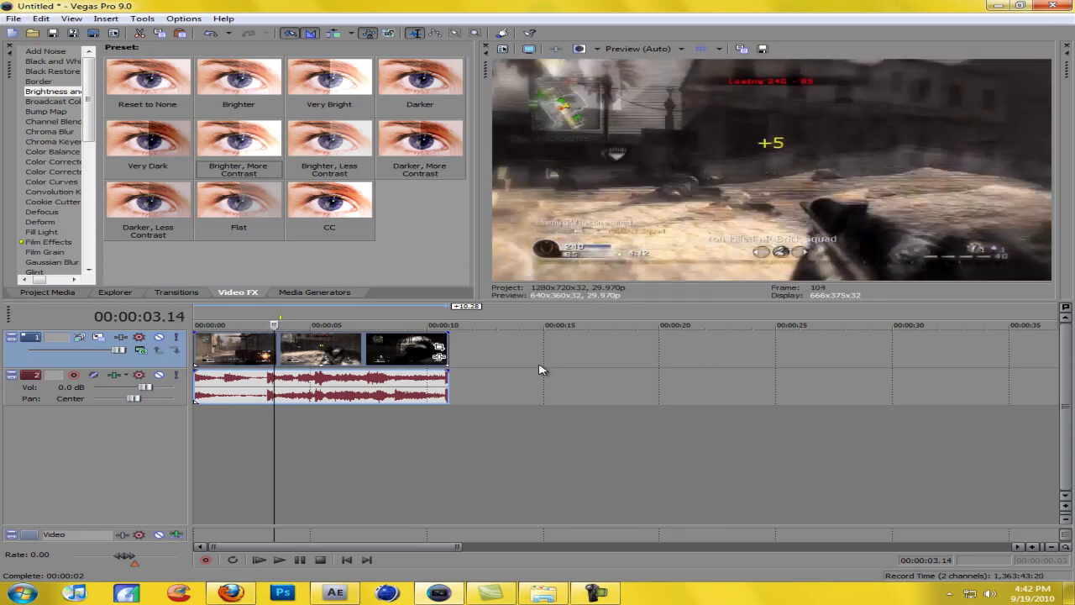
pyautogui.press('Left')
pyautogui.press('Left')
pyautogui.press('Right')
pyautogui.press('Left')
pyautogui.press('Left')
pyautogui.press('Left')
pyautogui.press('Left')
pyautogui.press('Left')
pyautogui.press('Left')
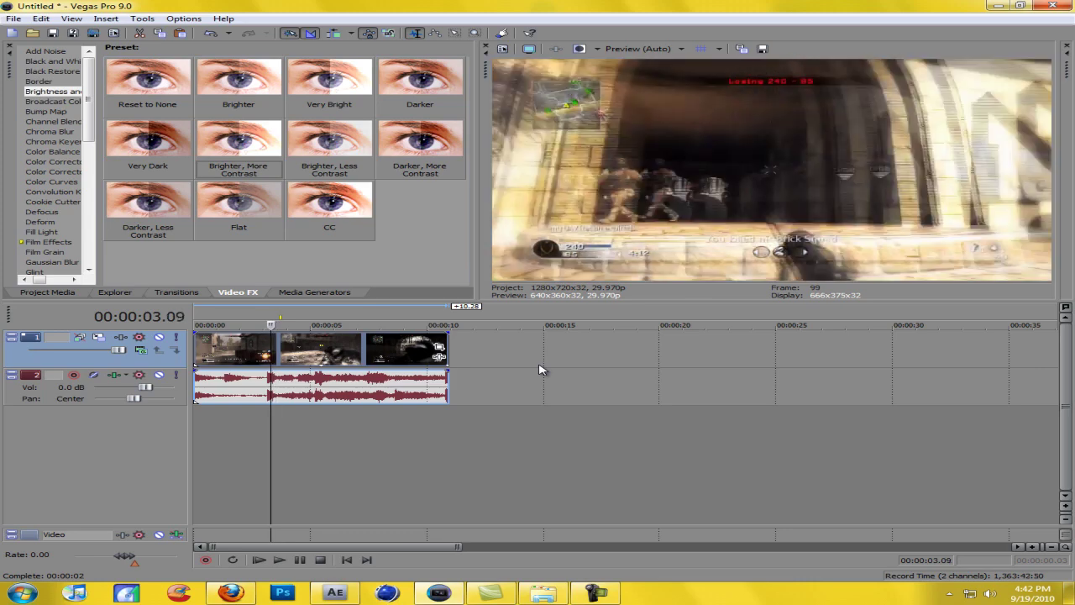
pyautogui.press('Right')
pyautogui.press('Right')
pyautogui.press('Right')
pyautogui.press('Right')
pyautogui.press('Right')
pyautogui.press('Right')
pyautogui.press('Right')
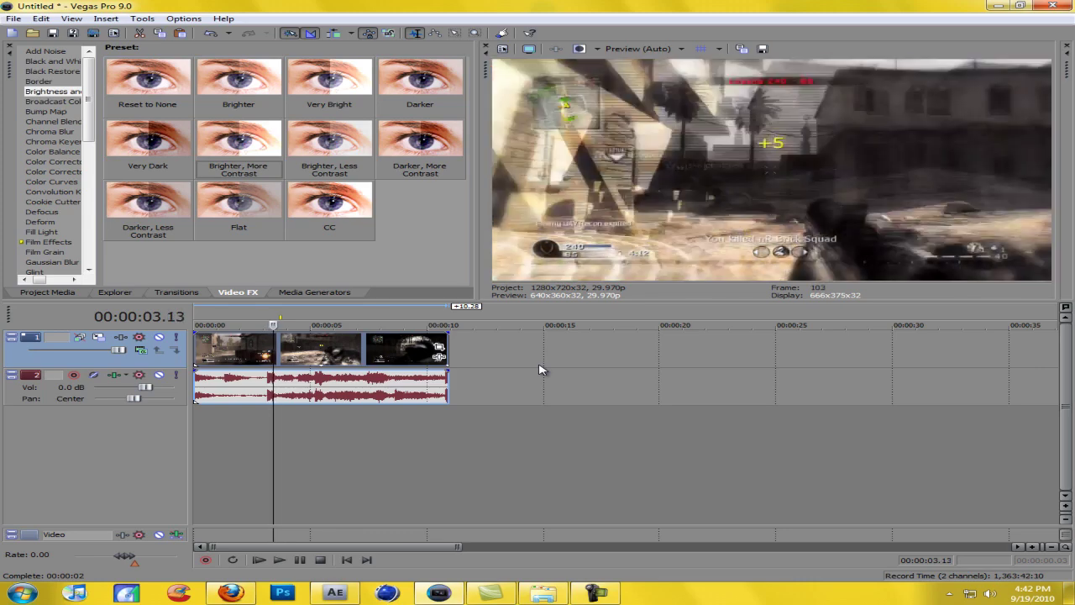
pyautogui.press('Right')
pyautogui.press('Right')
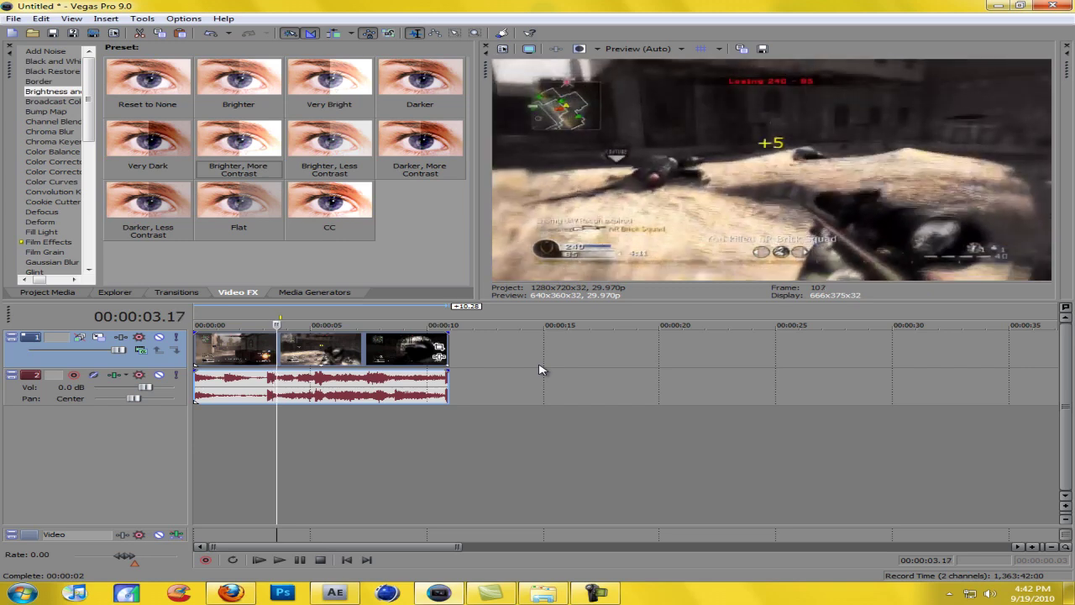
pyautogui.press('Right')
pyautogui.press('Left')
pyautogui.press('s')
# Advance to 00:00:04.02, zoom the timeline, and bring up Render As for the loop region.
pyautogui.press('Right')
pyautogui.press('Right')
pyautogui.press('Right')
pyautogui.press('Right')
pyautogui.press('Right')
pyautogui.press('Right')
pyautogui.press('Right')
pyautogui.press('Right')
pyautogui.press('Right')
pyautogui.press('Right')
pyautogui.press('Right')
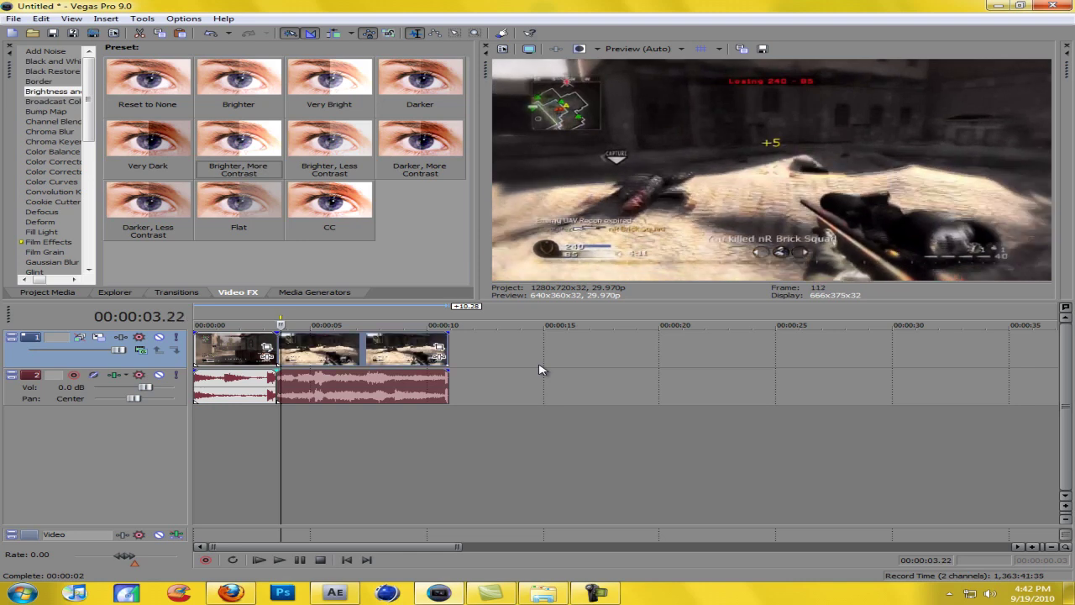
pyautogui.press('Right')
pyautogui.press('Right')
pyautogui.press('Right')
pyautogui.press('Right')
pyautogui.press('Right')
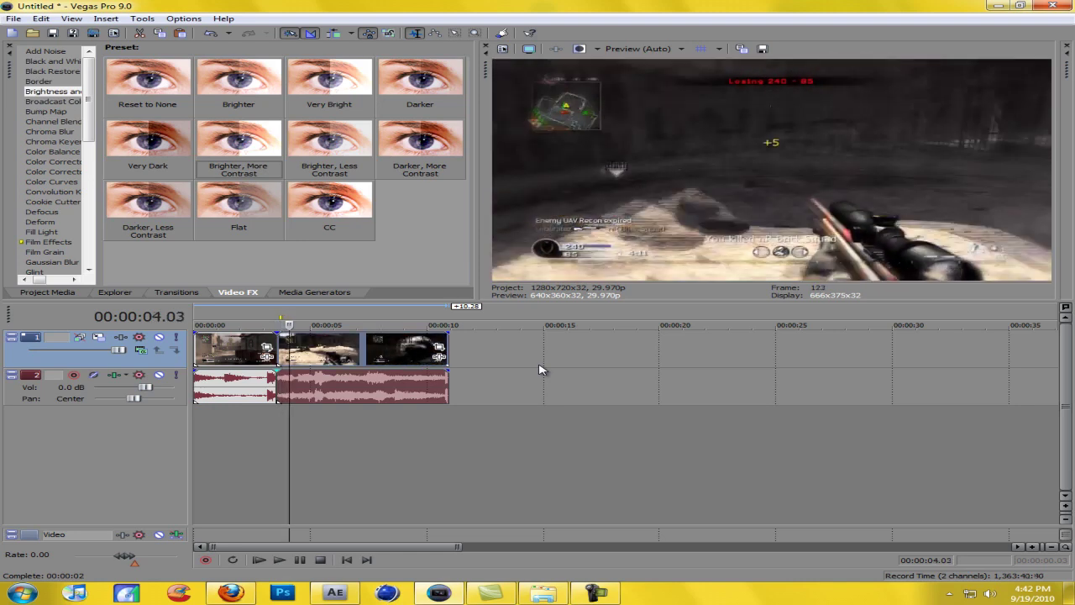
pyautogui.press('Left')
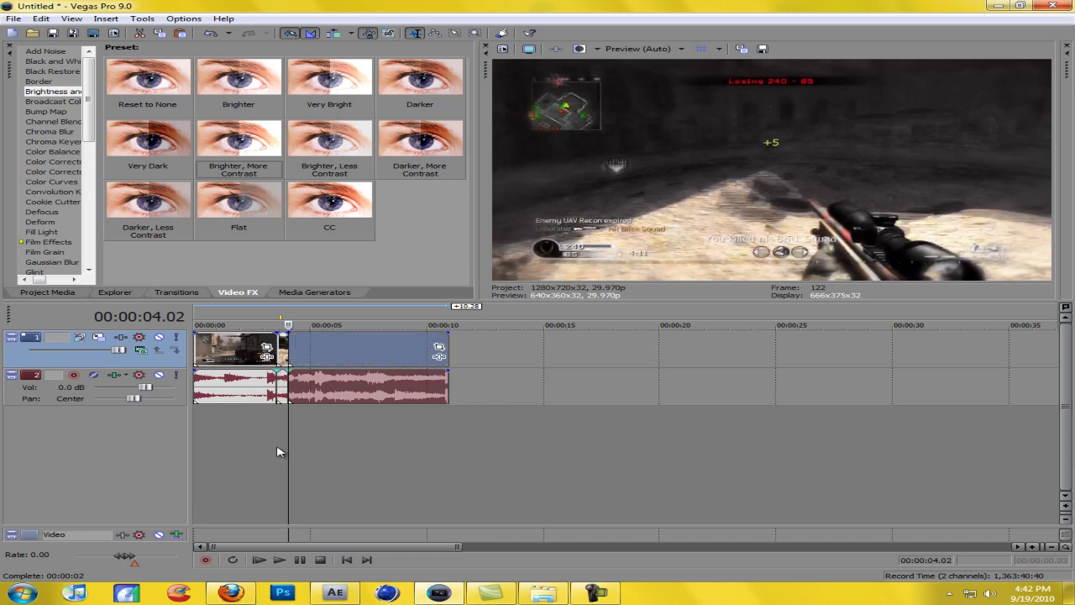
pyautogui.scroll(3, 286, 458)
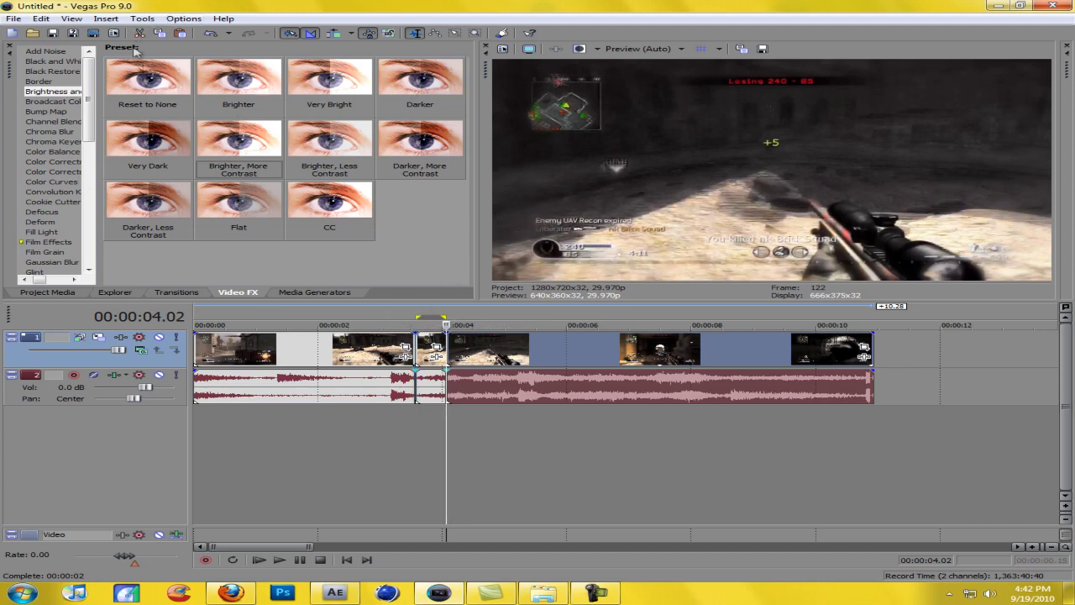
pyautogui.click(72, 35)
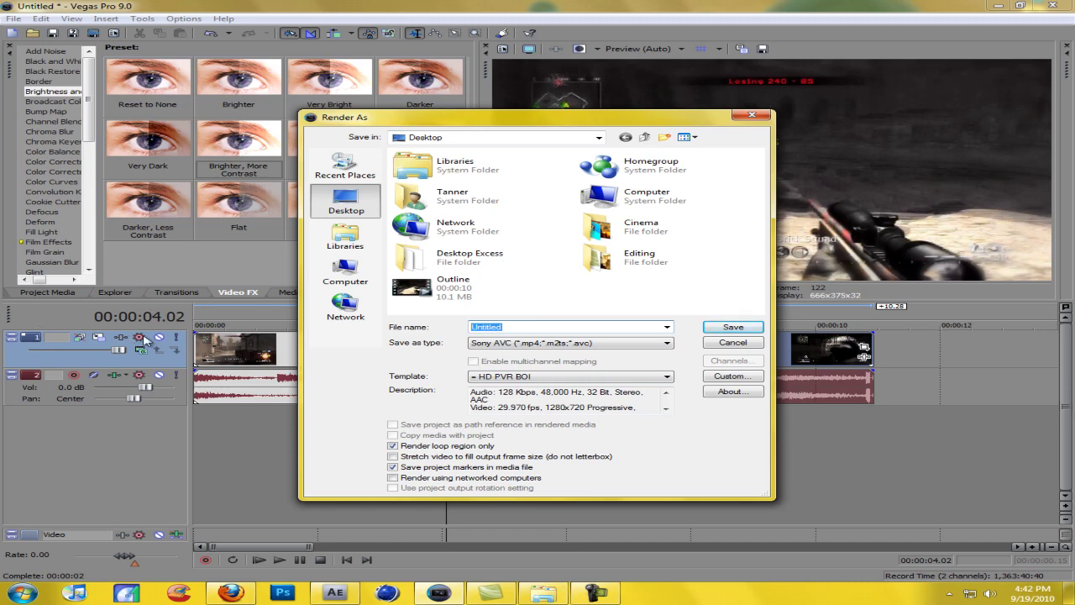
# Render the loop region to the Desktop as 'Hawt tawts' and minimize Vegas.
pyautogui.write('Hawt tawts')
pyautogui.press('Return')
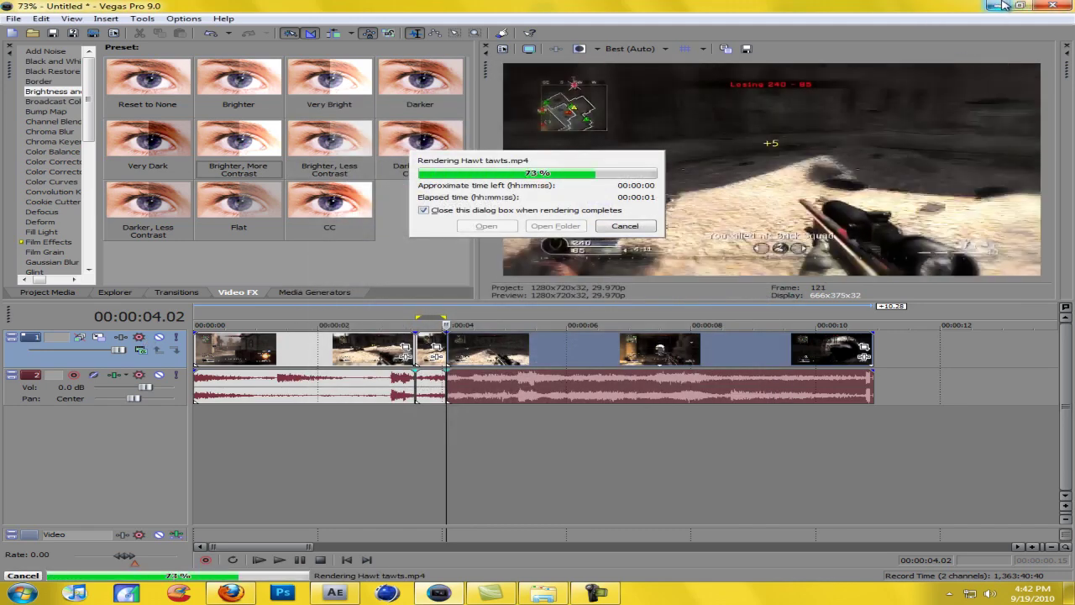
pyautogui.click(998, 5)
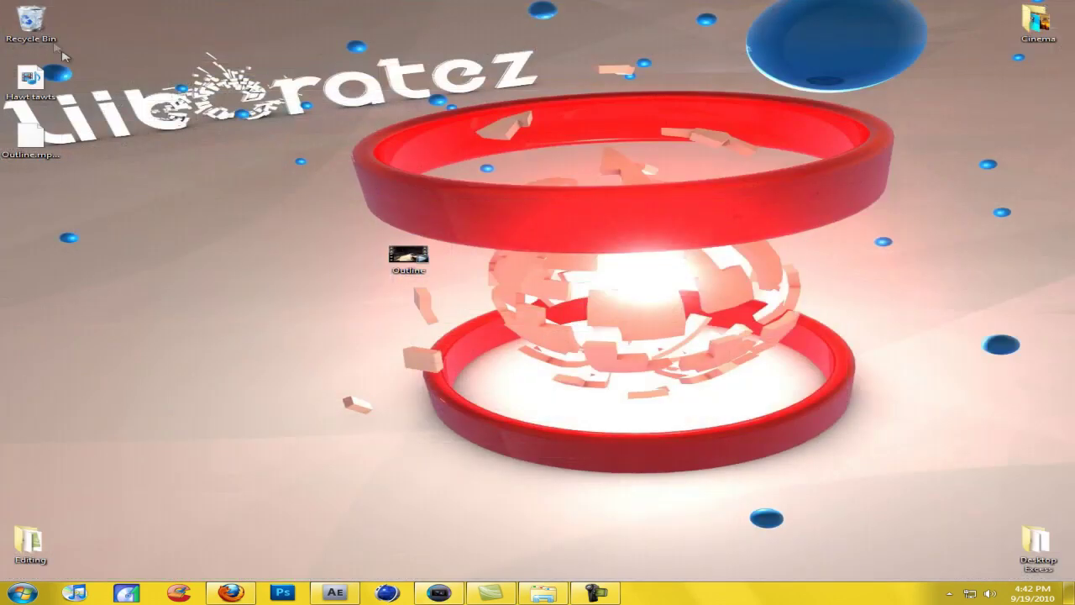
# Import Hawt tawts.mp4 into a new composition and give it a 0;00;03;15 duration.
pyautogui.moveTo(31, 80); pyautogui.dragTo(527, 446)
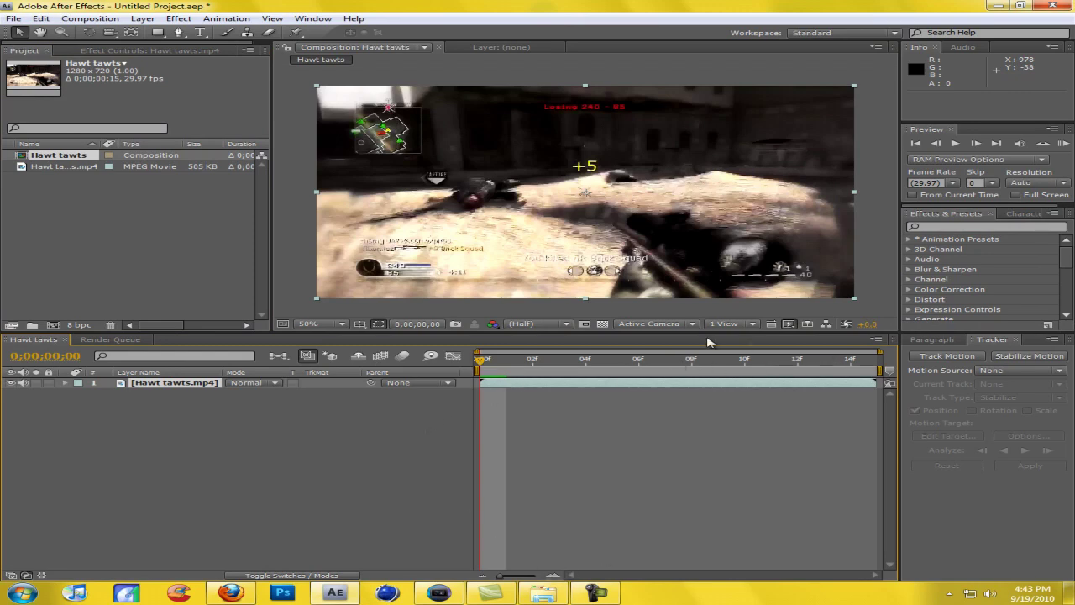
pyautogui.click(89, 19)
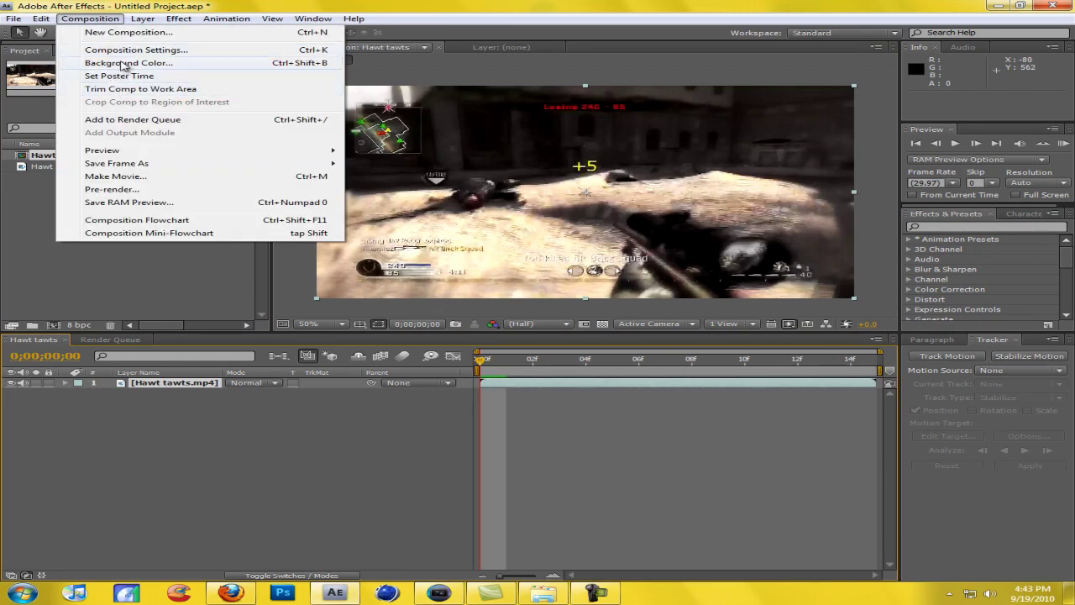
pyautogui.click(126, 50)
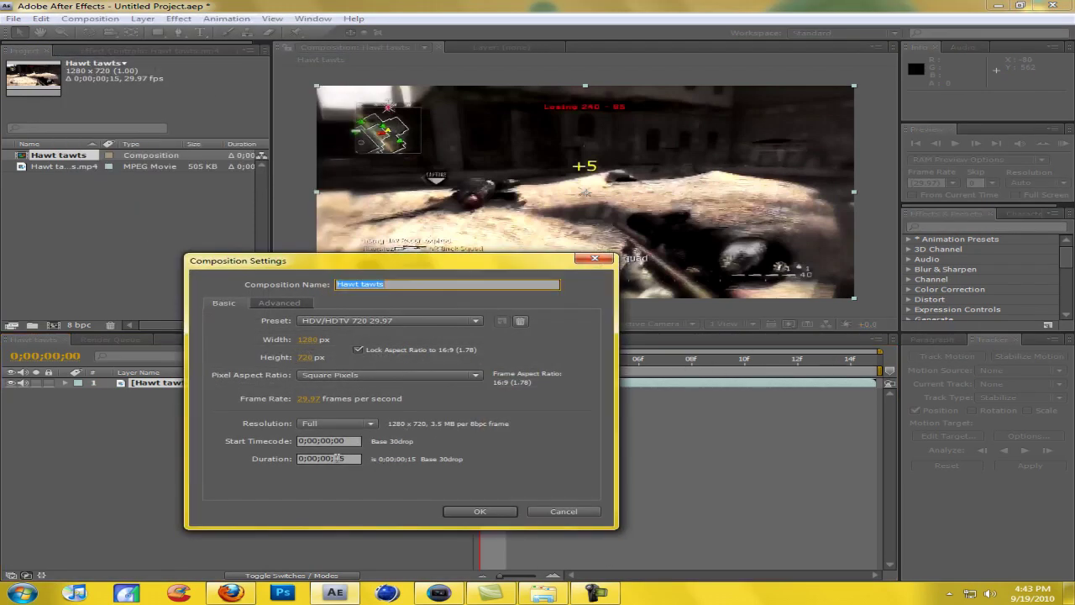
pyautogui.click(339, 458)
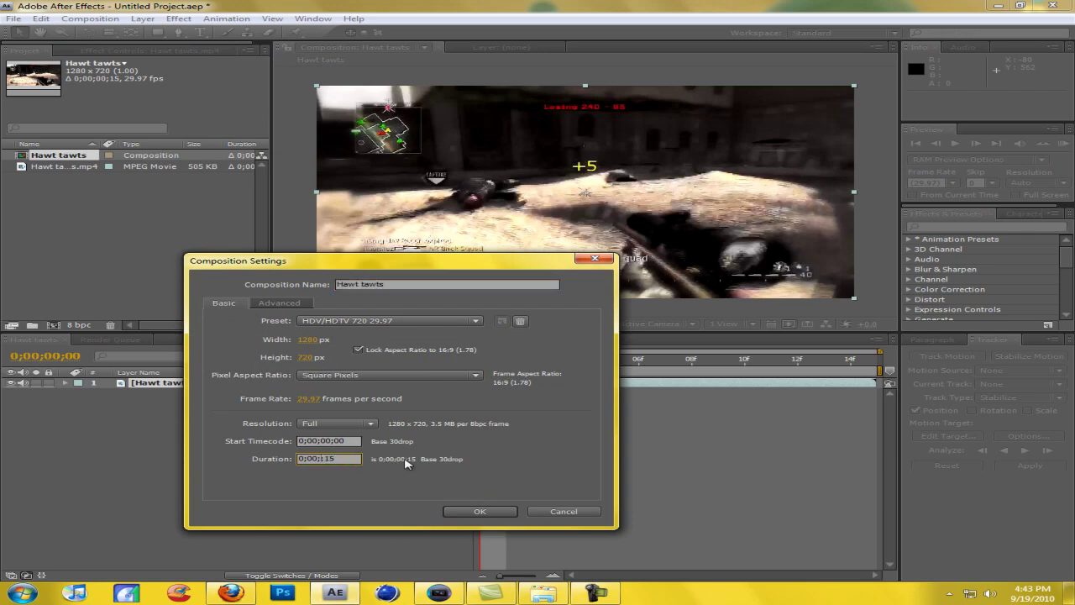
pyautogui.press('Return')
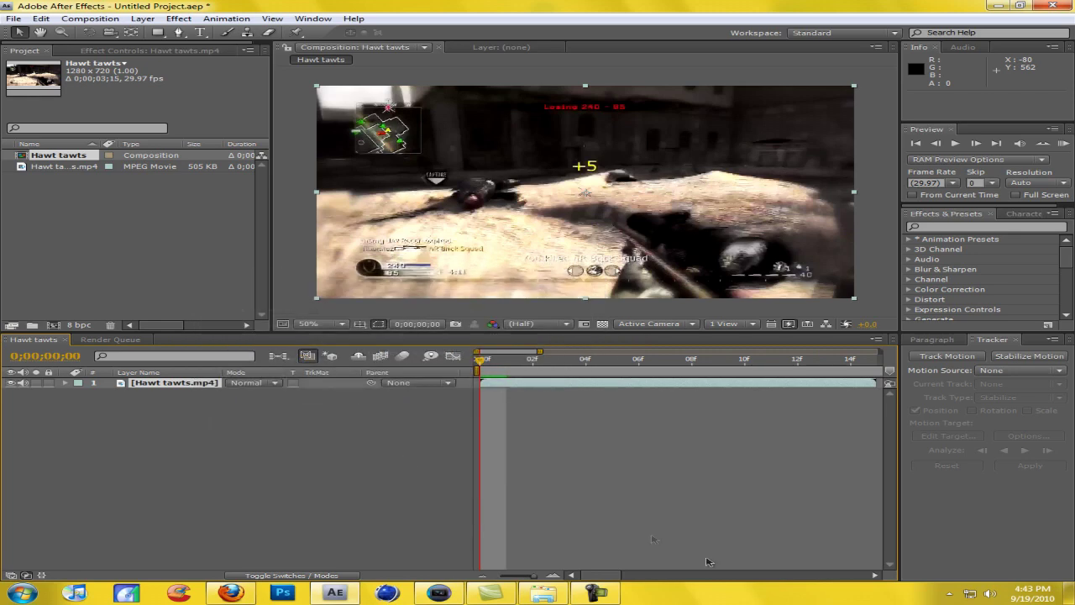
pyautogui.click(529, 578)
# Enable time remapping on the Hawt tawts.mp4 layer and show the RE:Vision Plug-ins effect submenu.
pyautogui.moveTo(531, 583); pyautogui.dragTo(474, 578)
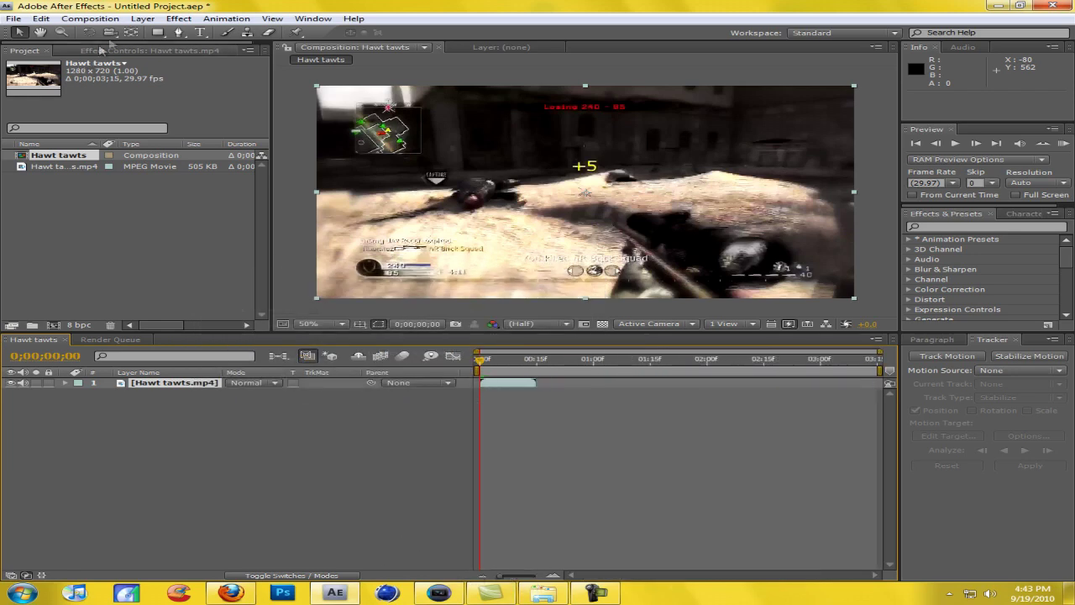
pyautogui.click(143, 18)
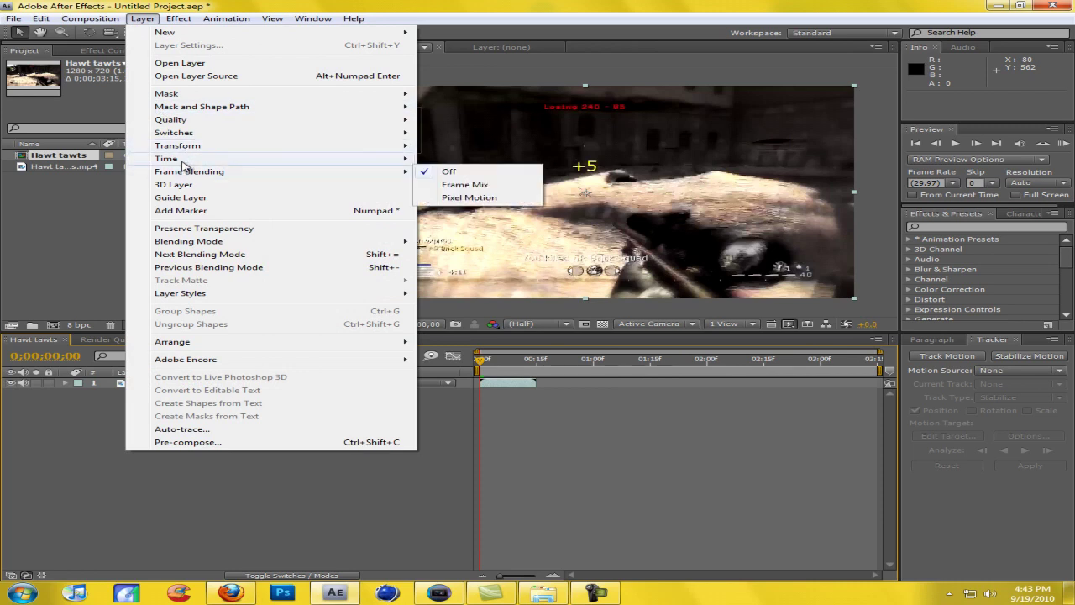
pyautogui.moveTo(386, 158)
pyautogui.click(504, 158)
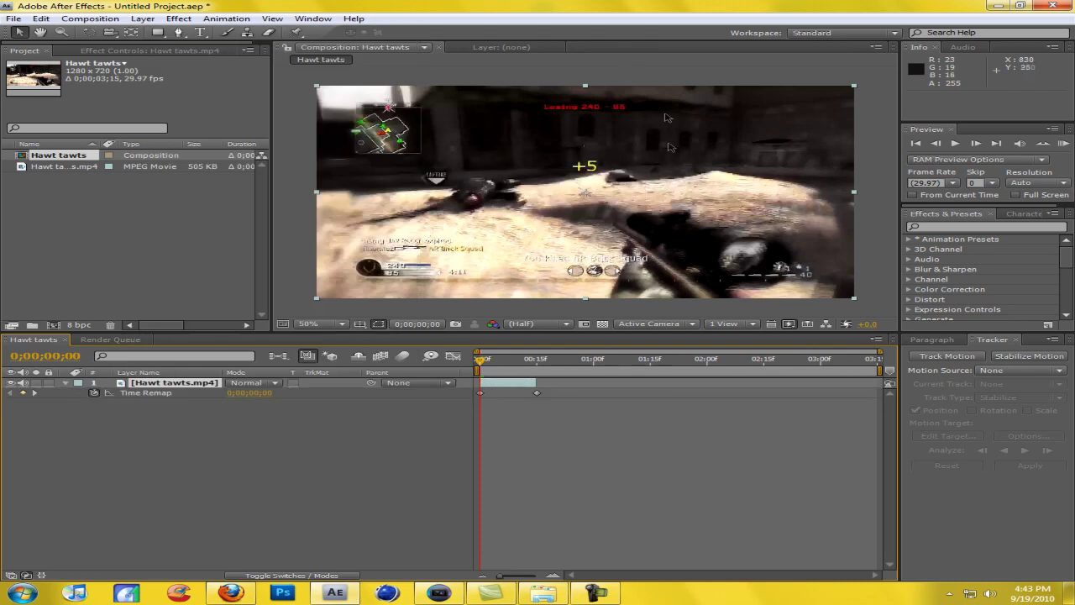
pyautogui.click(178, 19)
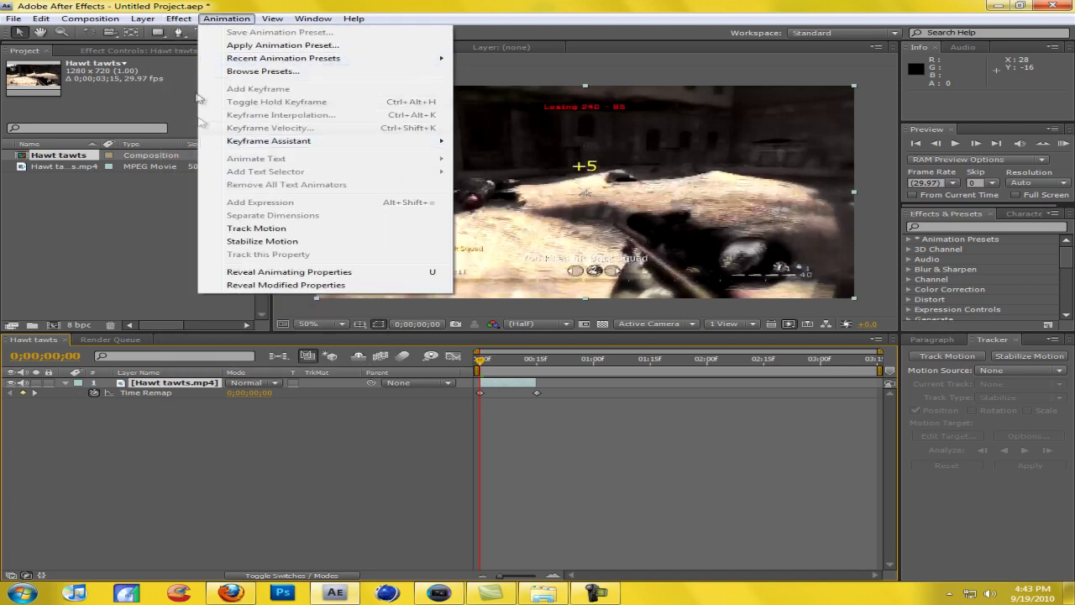
pyautogui.moveTo(252, 273)
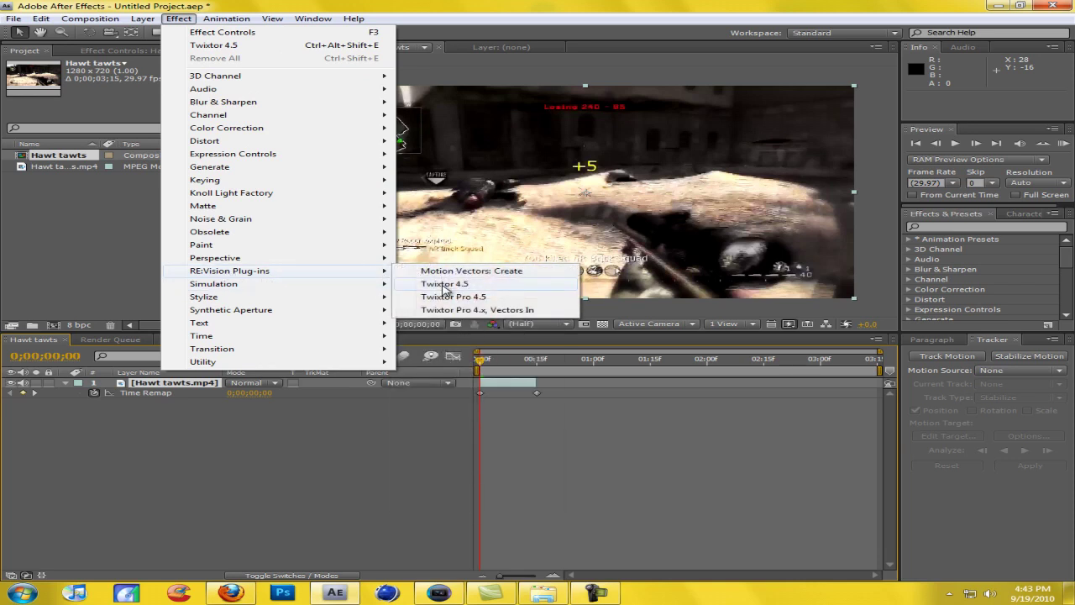
# Apply Twixtor 4.5 at 25% speed, preview it, and trim the layer to end near 0;00;01;26.
pyautogui.click(445, 285)
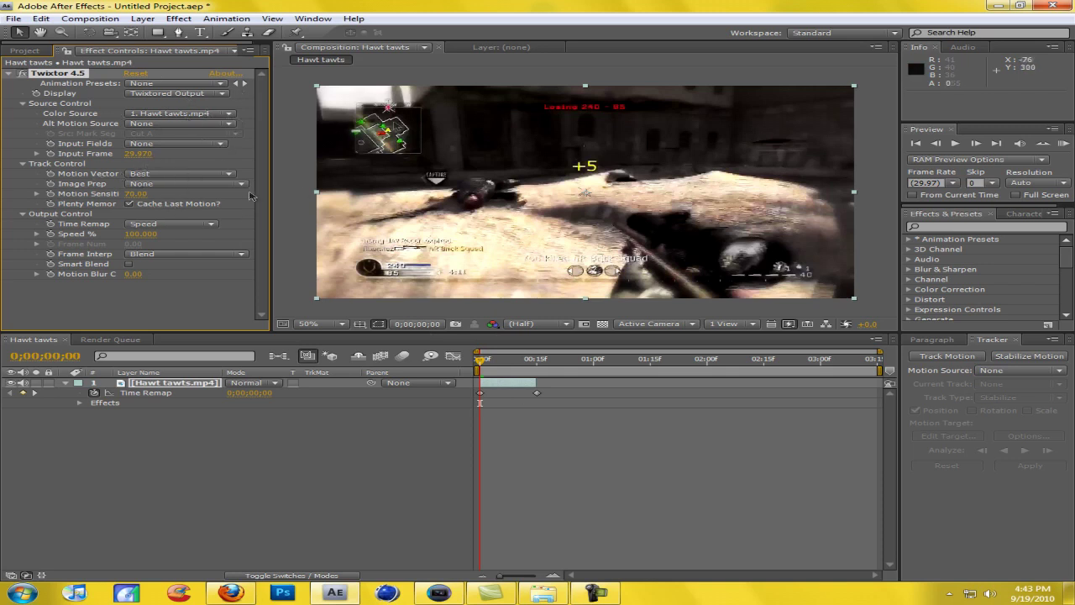
pyautogui.click(143, 234)
pyautogui.moveTo(479, 365); pyautogui.dragTo(875, 382)
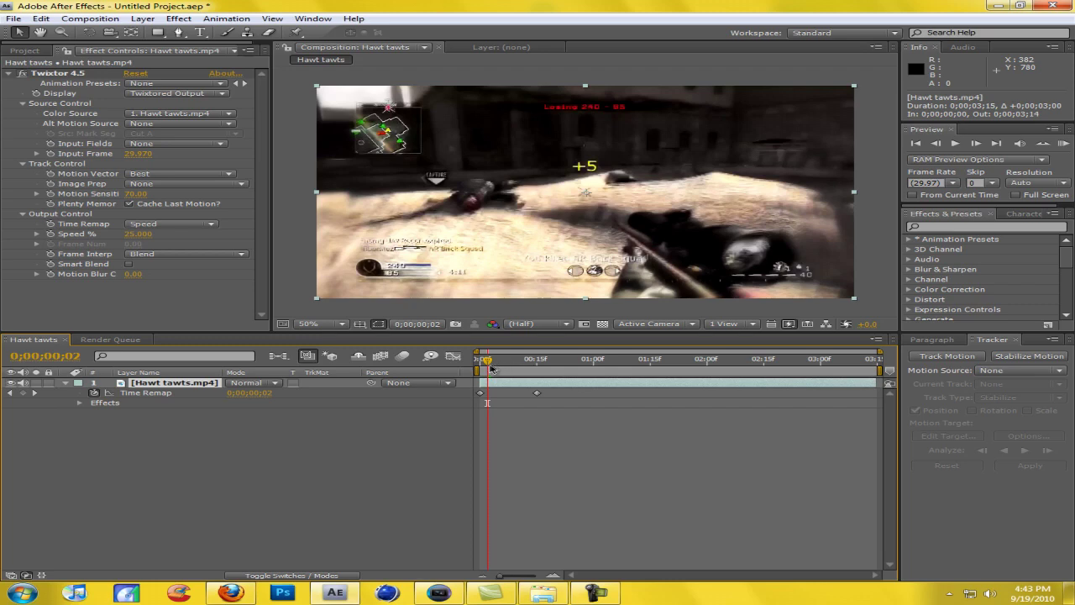
pyautogui.moveTo(492, 368); pyautogui.dragTo(689, 361)
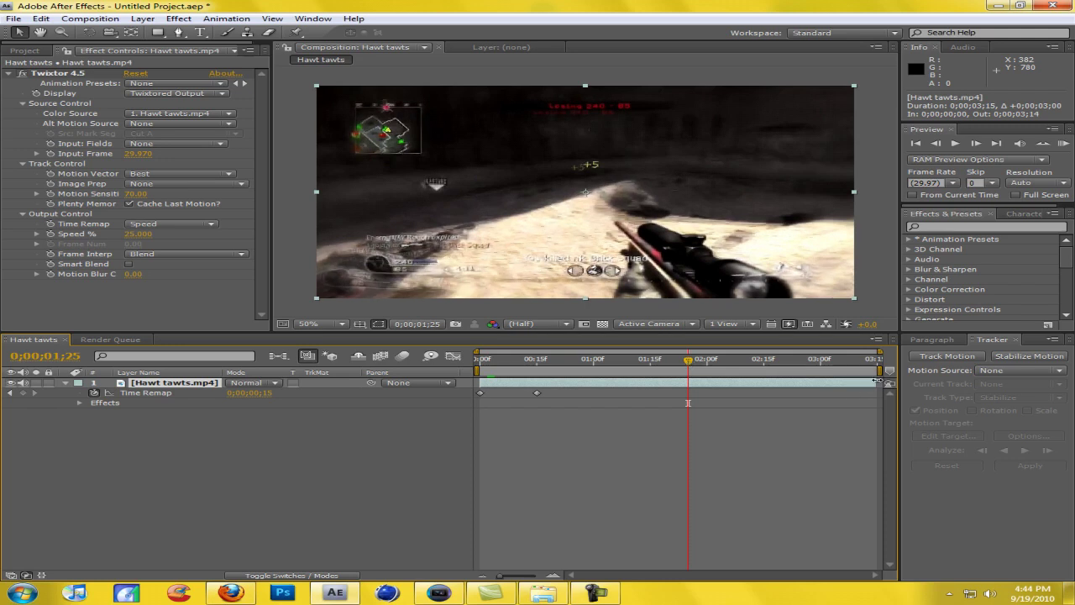
pyautogui.moveTo(877, 382); pyautogui.dragTo(690, 393)
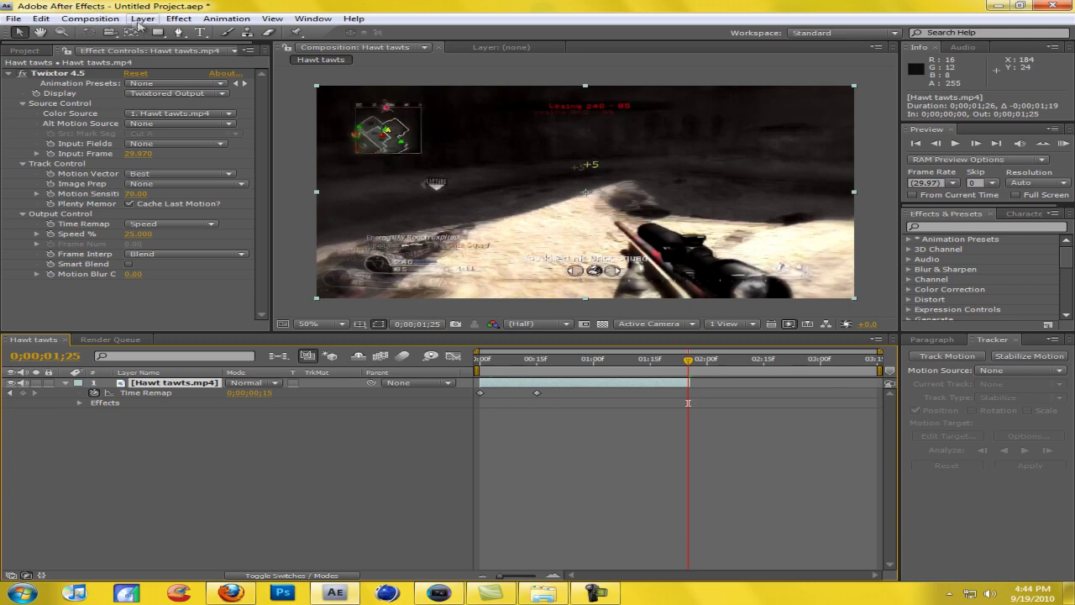
pyautogui.click(89, 19)
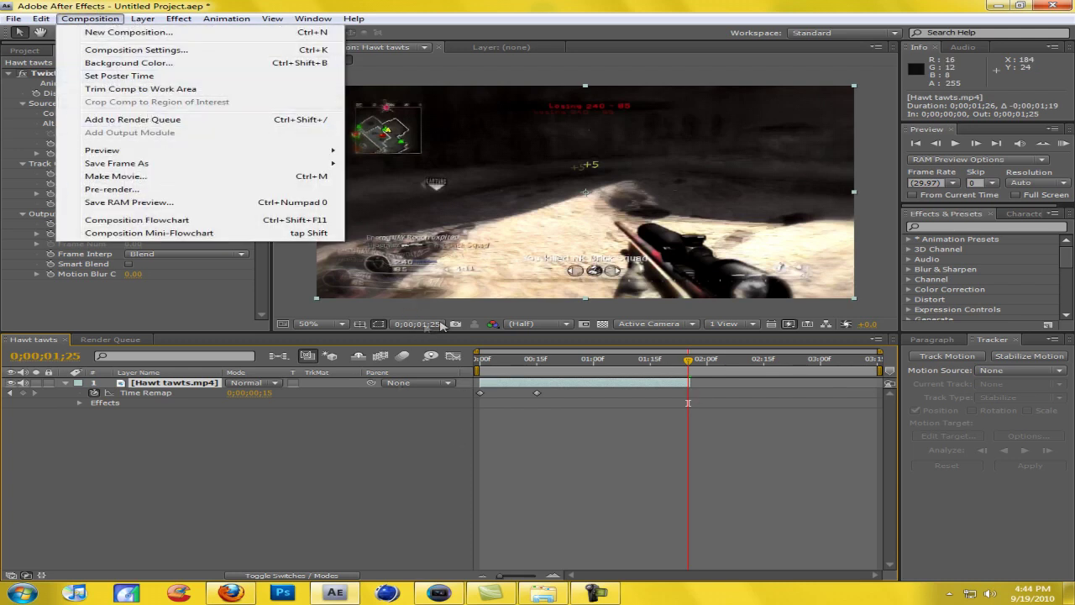
# Enter 0;00;01;25 as the Hawt tawts duration in Composition Settings.
pyautogui.click(172, 50)
pyautogui.click(327, 460)
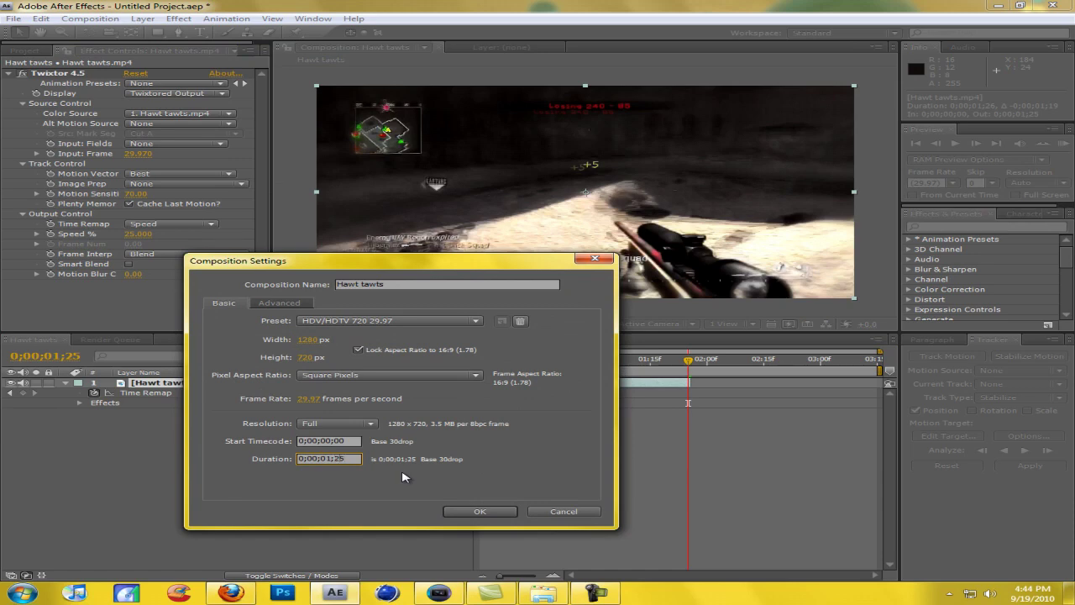
pyautogui.press('Return')
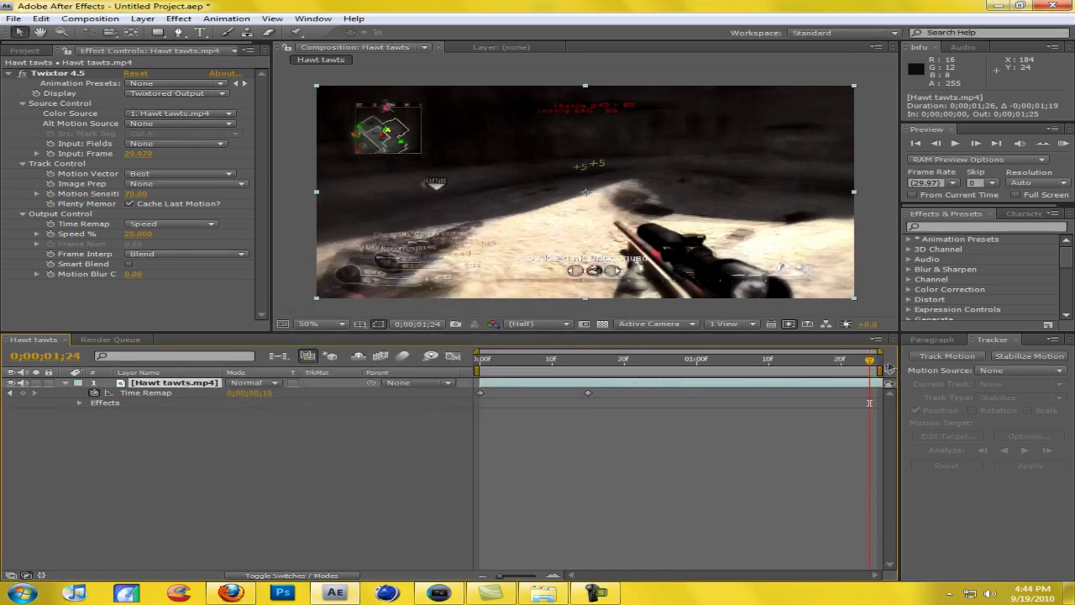
# Apply Knoll Light Factory LF Glow to the layer and place its light source near the +5.
pyautogui.moveTo(869, 361); pyautogui.dragTo(853, 381)
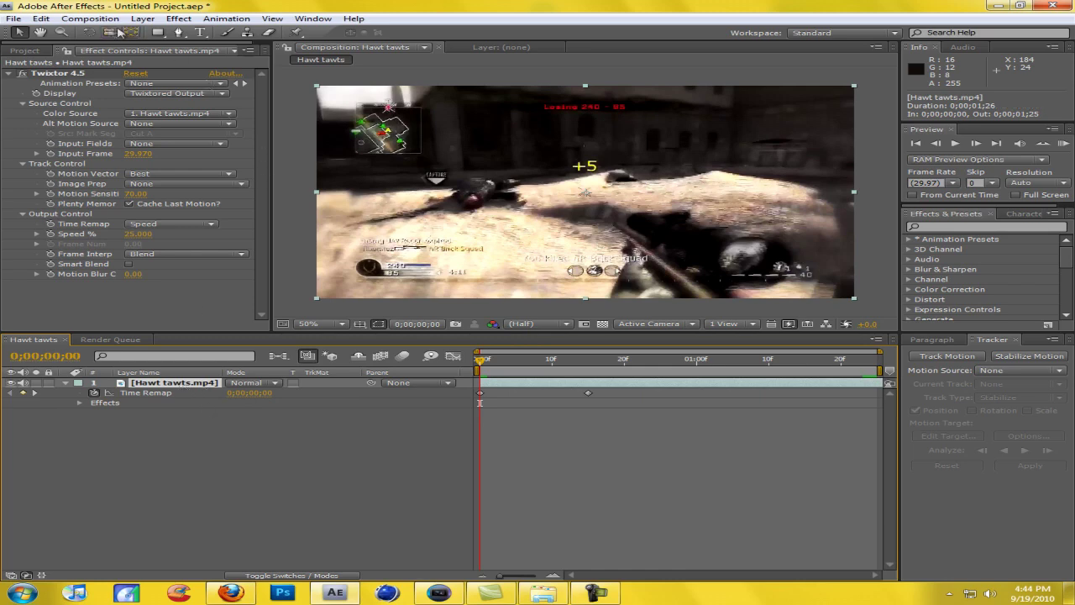
pyautogui.click(178, 18)
pyautogui.moveTo(262, 194)
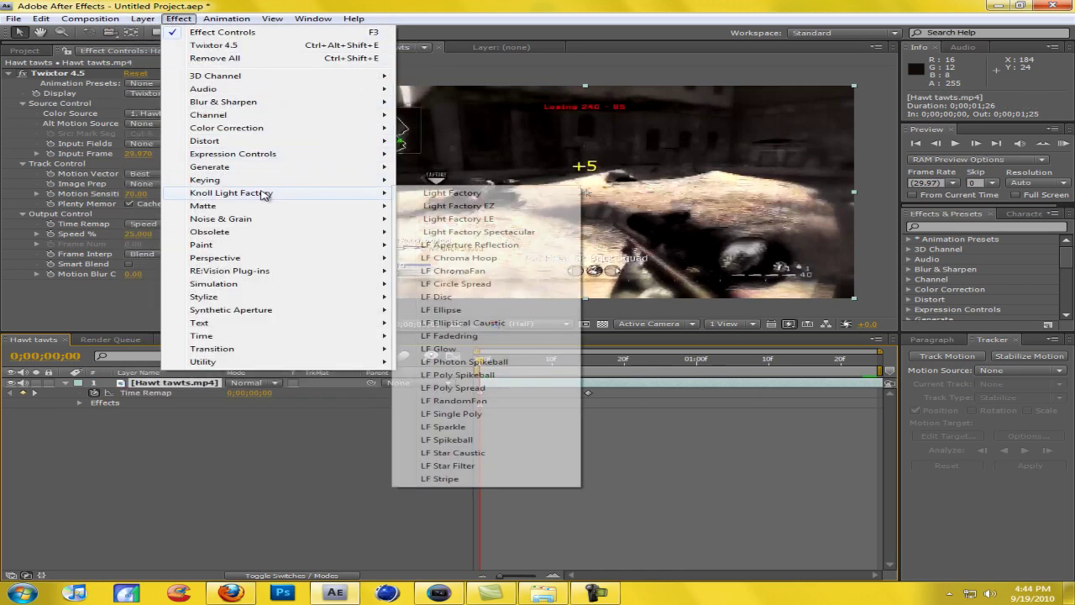
pyautogui.click(461, 349)
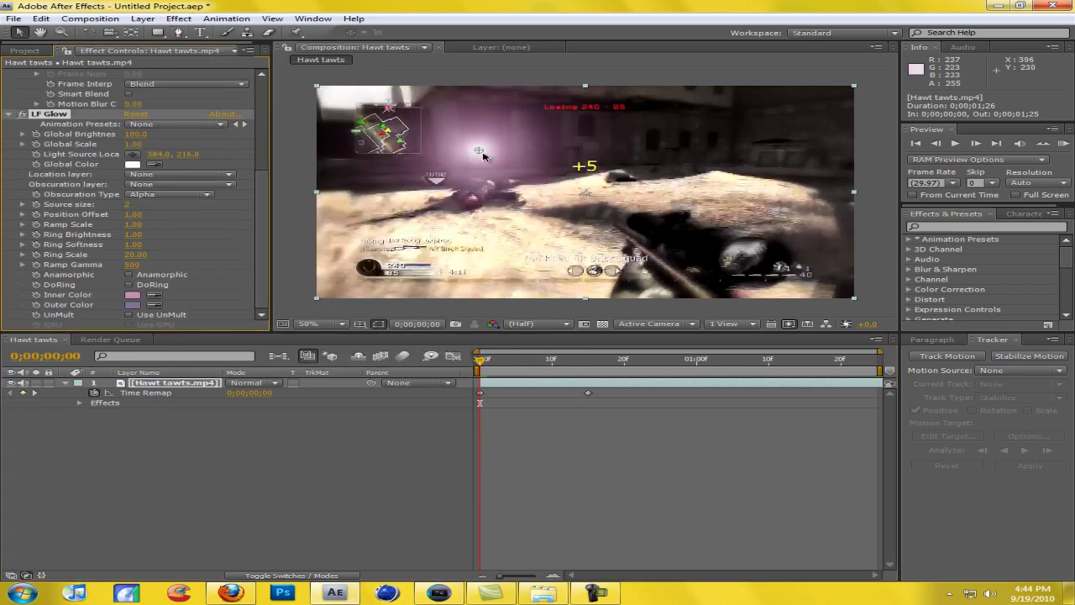
pyautogui.moveTo(475, 156); pyautogui.dragTo(575, 175)
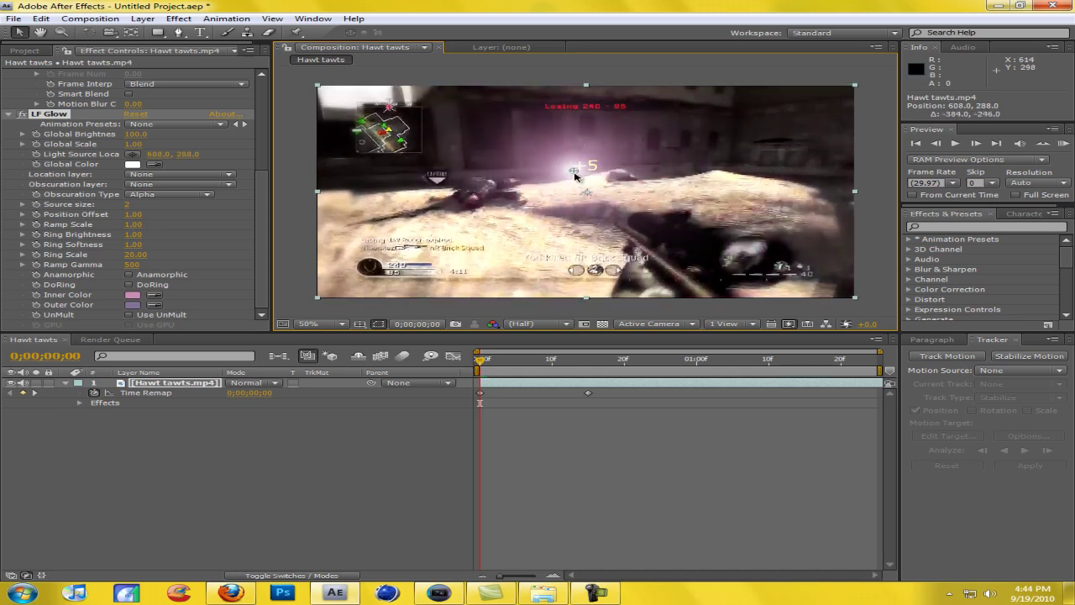
# Set LF Glow Global Scale to 0.75 and brightness to 75, moving the light source to 492, 252.
pyautogui.click(137, 149)
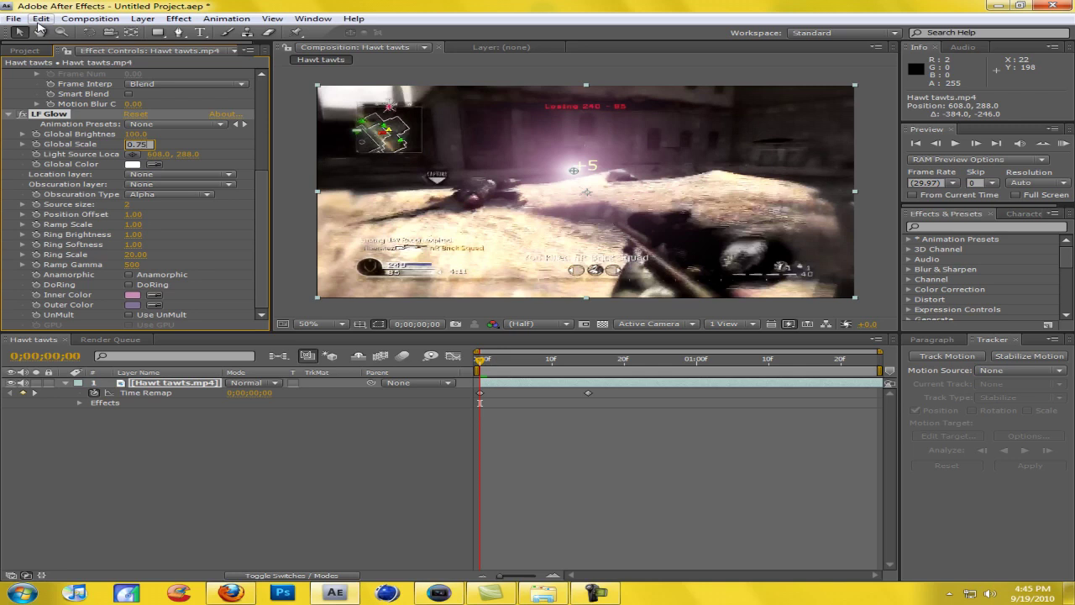
pyautogui.press('Return')
pyautogui.moveTo(577, 174); pyautogui.dragTo(611, 210)
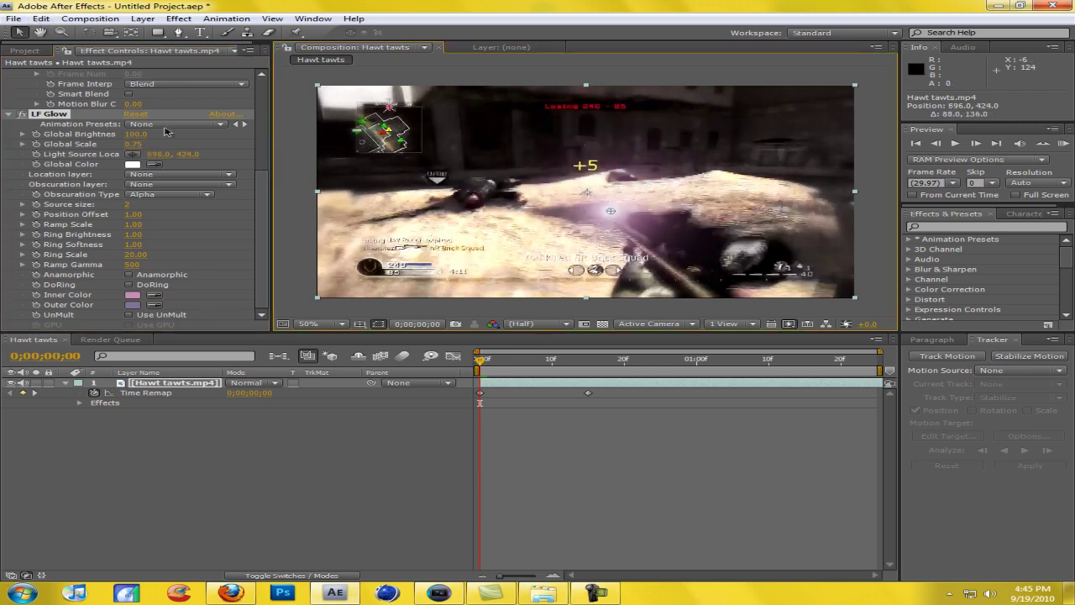
pyautogui.moveTo(138, 135); pyautogui.dragTo(132, 136)
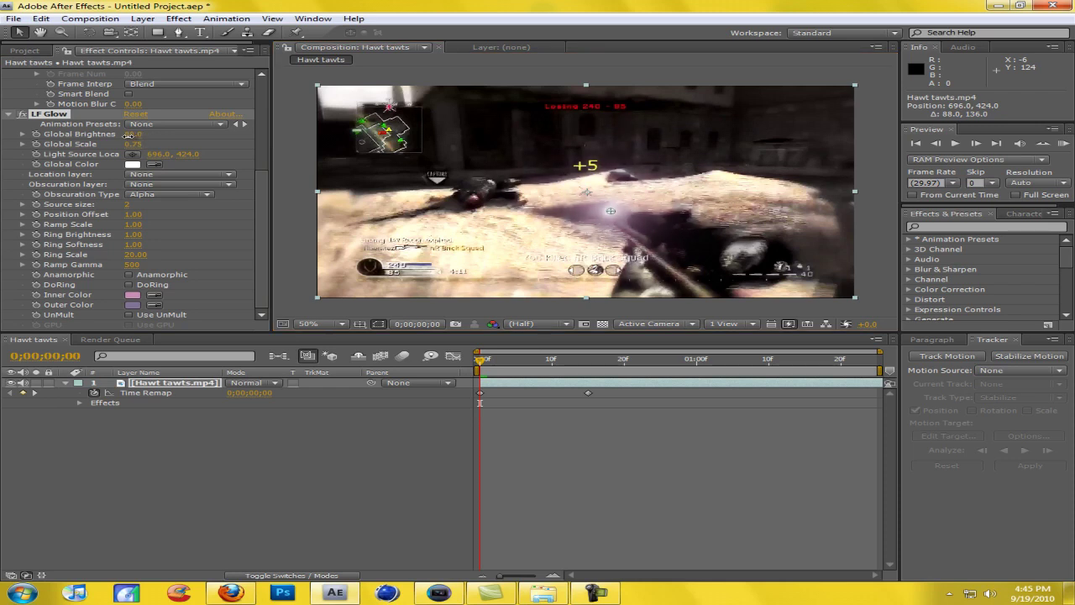
pyautogui.moveTo(610, 210); pyautogui.dragTo(404, 167)
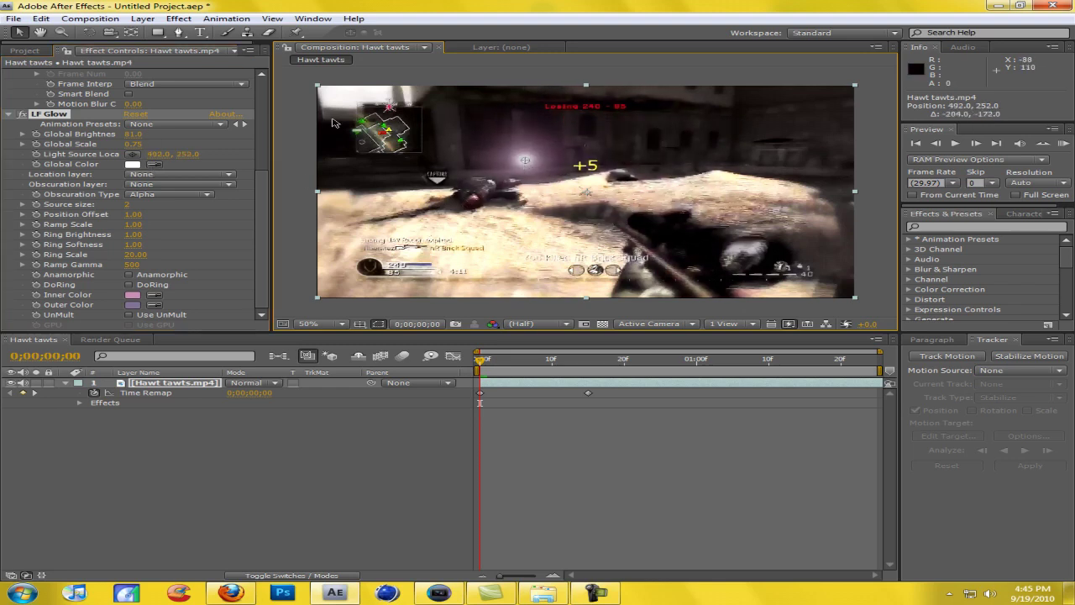
pyautogui.moveTo(134, 134); pyautogui.dragTo(3, 133)
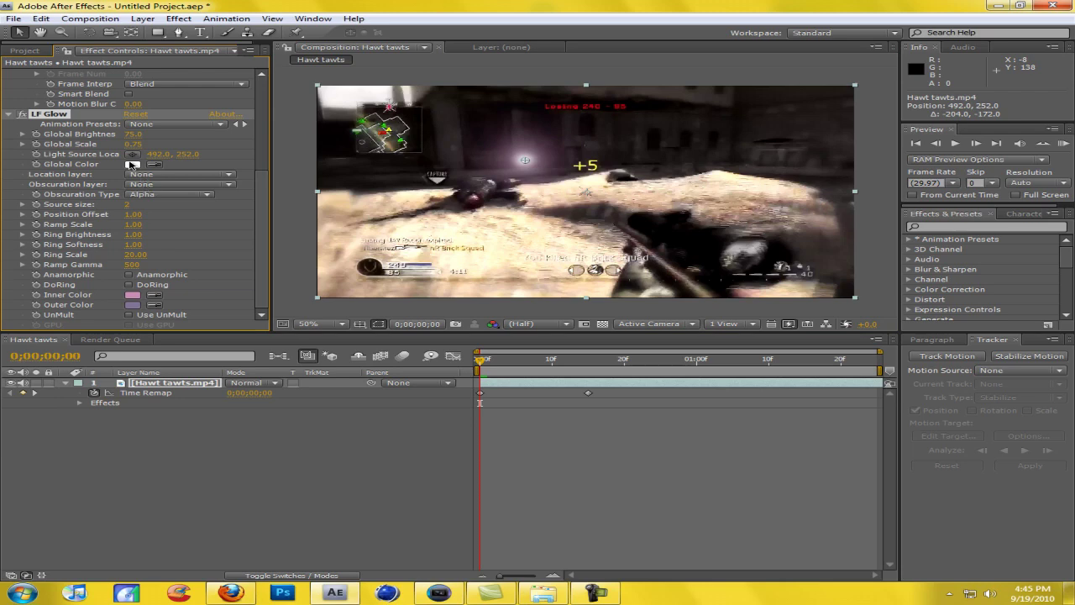
pyautogui.click(130, 164)
# Set LF Glow's Global Color to red FF0000 and its Inner Color to bright orange.
pyautogui.click(267, 269)
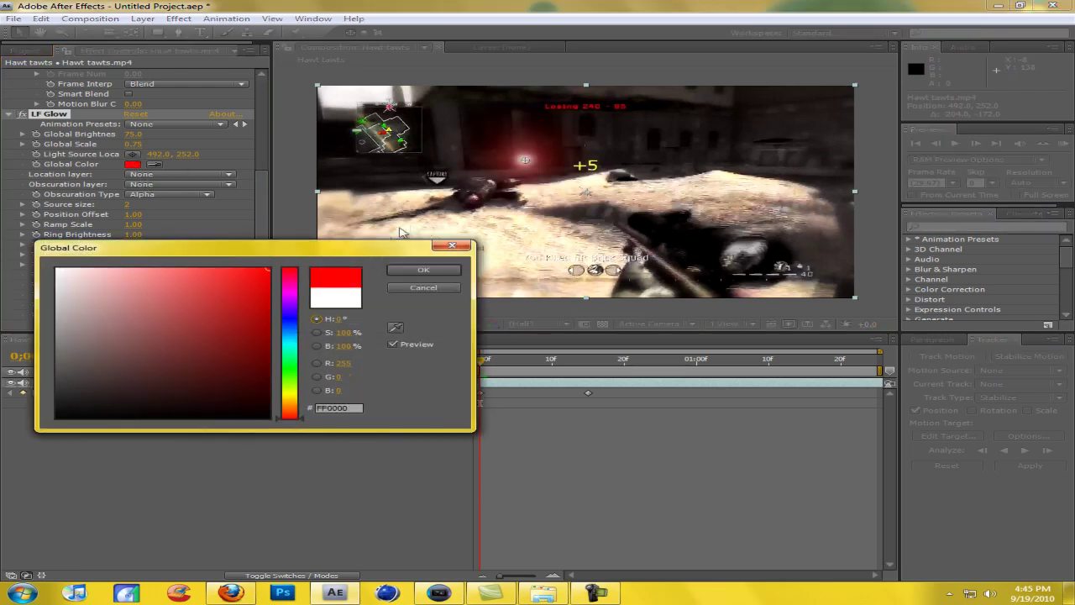
pyautogui.click(430, 270)
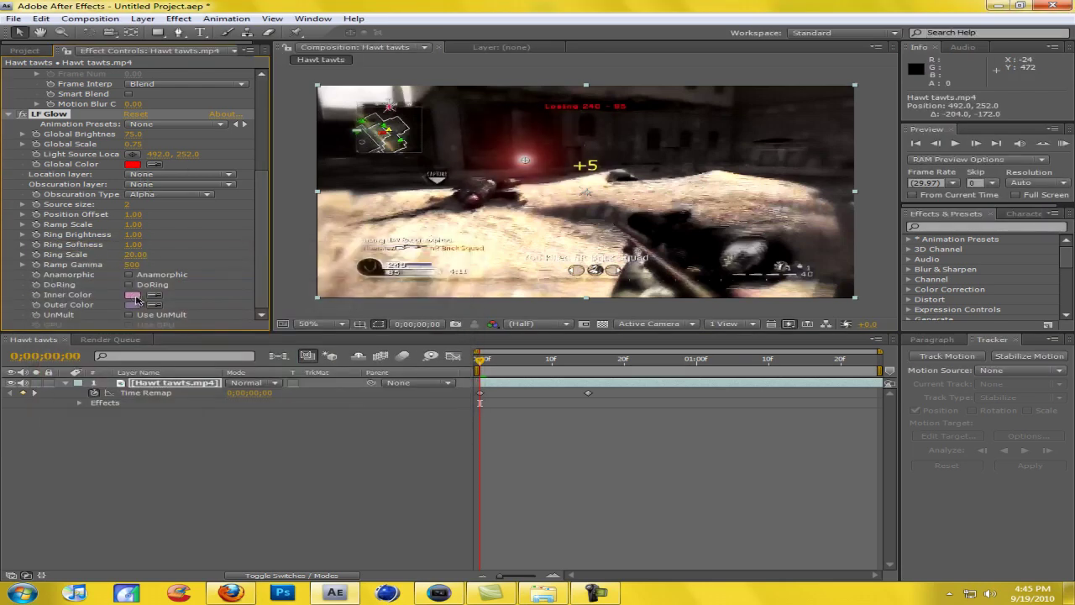
pyautogui.click(133, 296)
pyautogui.moveTo(299, 344)
pyautogui.mouseDown()
pyautogui.moveTo(303, 262)
pyautogui.moveTo(299, 403)
pyautogui.mouseUp()
pyautogui.click(216, 312)
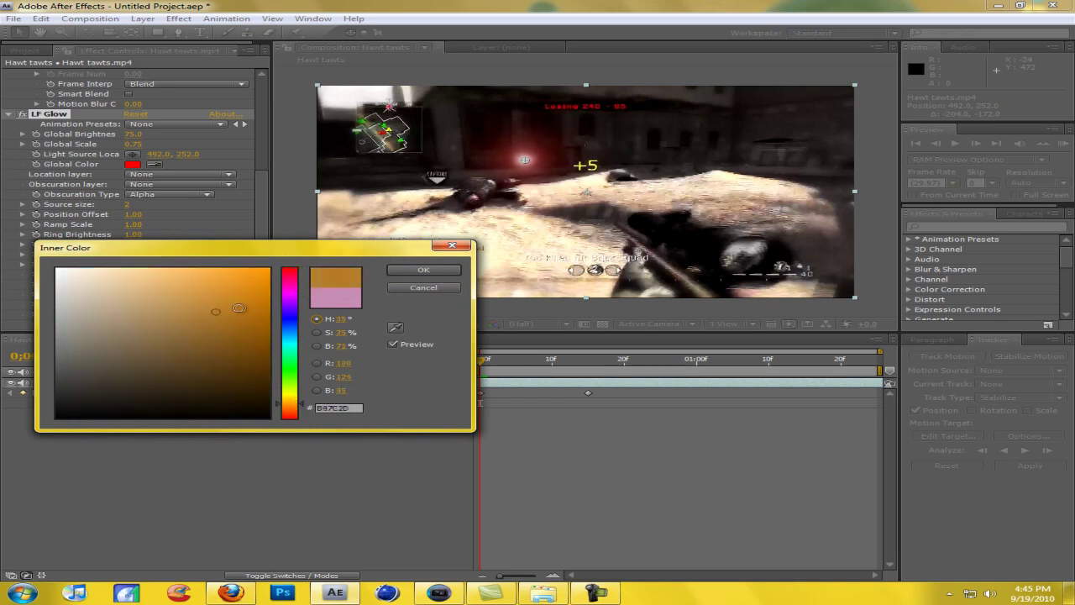
pyautogui.click(239, 308)
pyautogui.click(423, 270)
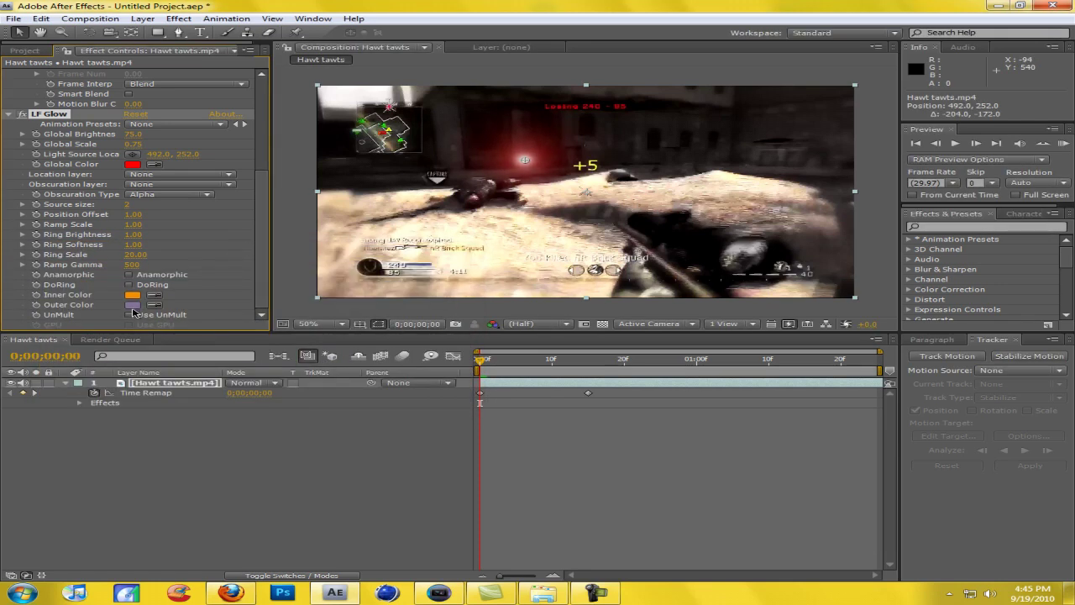
# Make the Outer Color orange FF9600 and move the light source onto the rifle at 860, 718.
pyautogui.click(132, 304)
pyautogui.click(299, 402)
pyautogui.moveTo(205, 342); pyautogui.dragTo(456, 220)
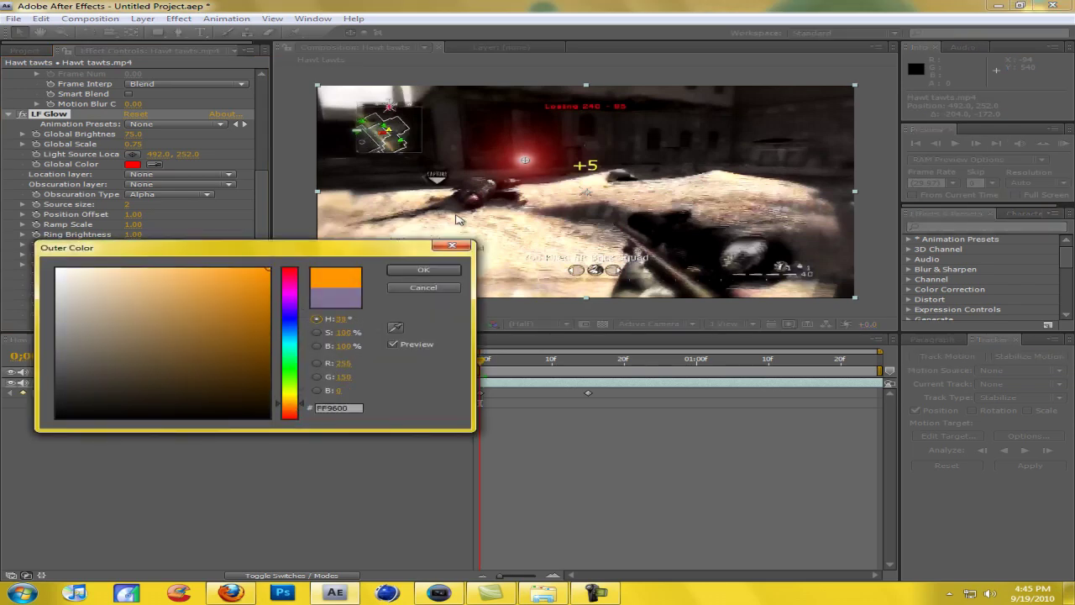
pyautogui.click(436, 269)
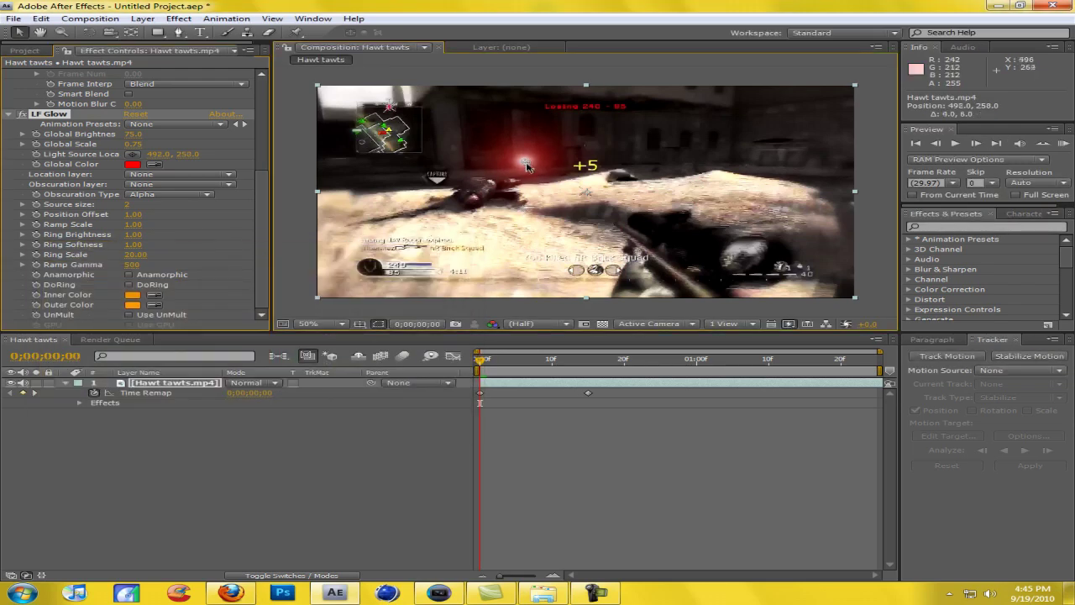
pyautogui.moveTo(526, 166); pyautogui.dragTo(681, 301)
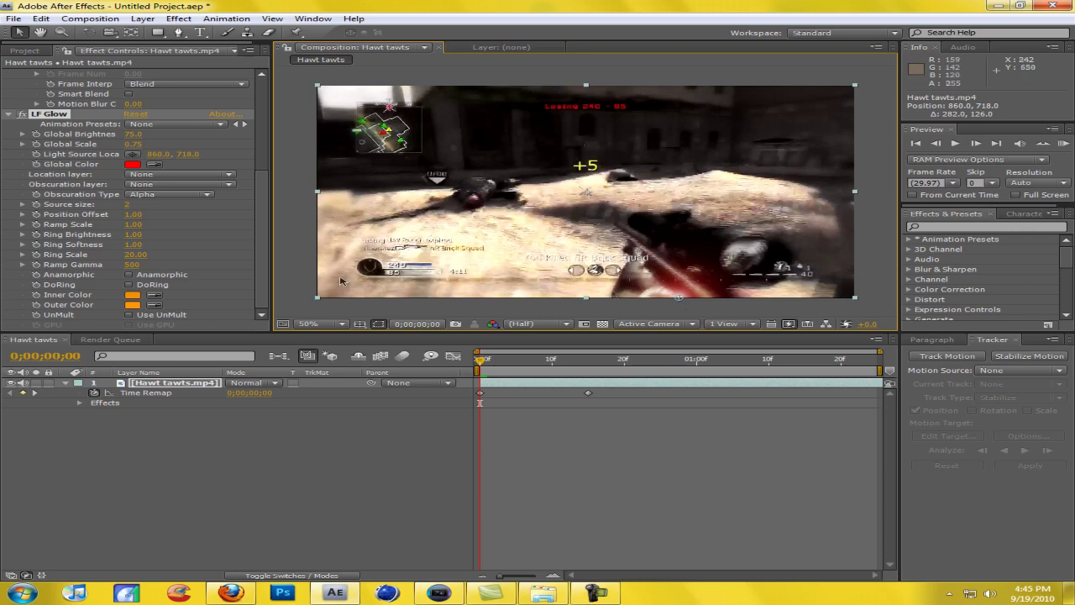
pyautogui.click(67, 384)
# Add a Light Source Location keyframe for LF Glow at 860, 718 on frame 0.
pyautogui.click(67, 384)
pyautogui.click(79, 403)
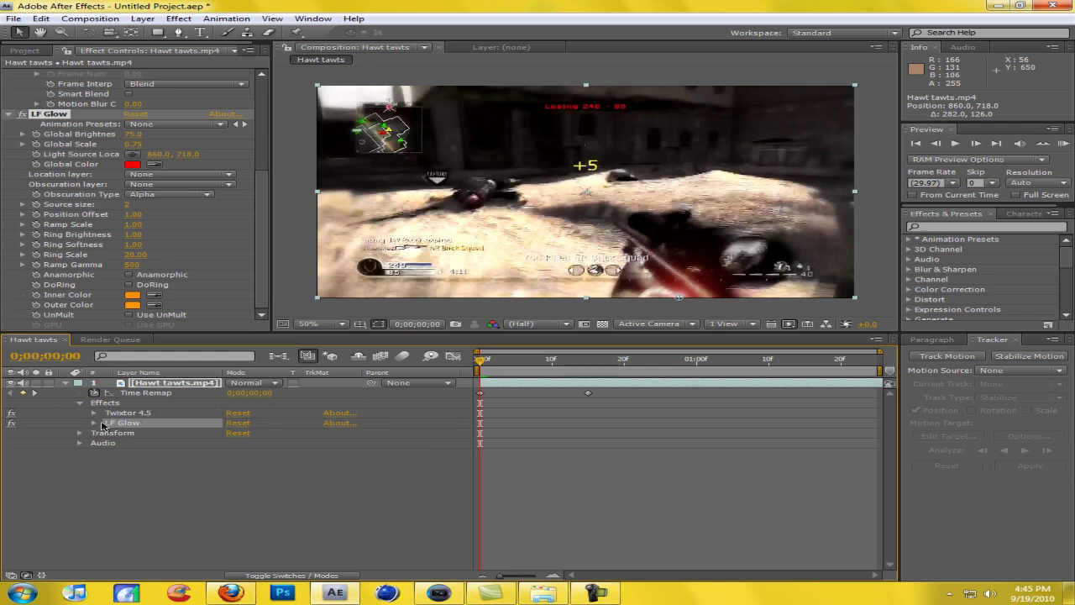
pyautogui.click(94, 423)
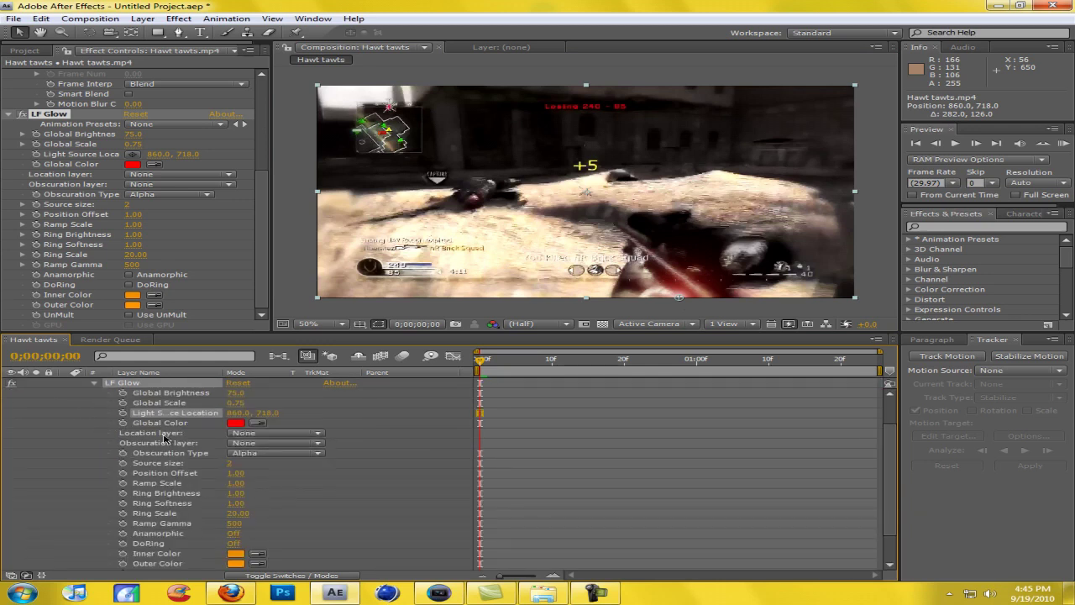
pyautogui.click(123, 412)
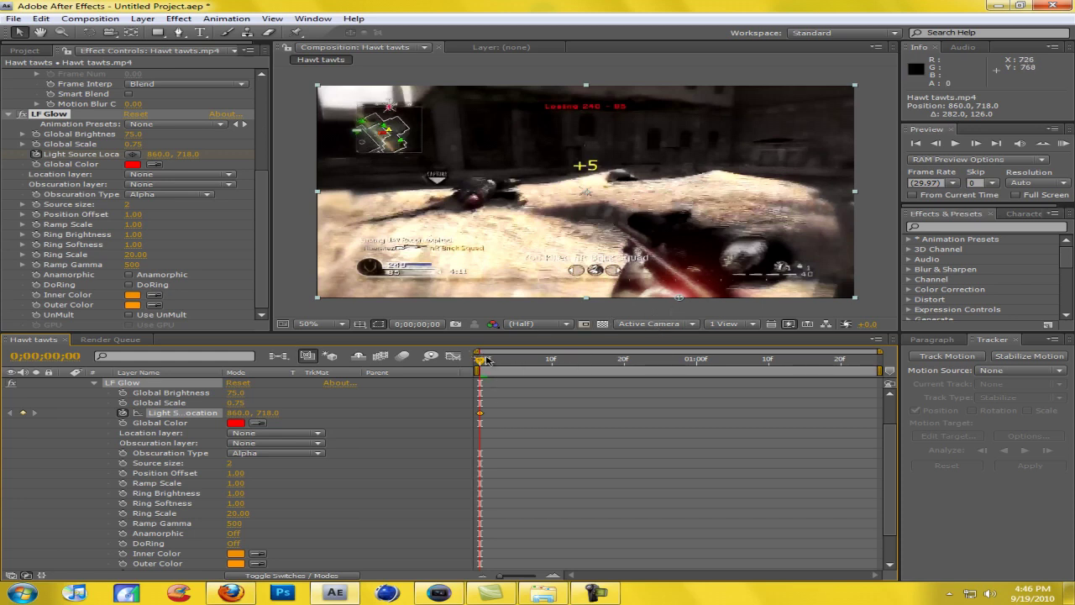
# Keyframe the glow position along the rifle from frame 10 through frame 28.
pyautogui.moveTo(485, 363); pyautogui.dragTo(552, 370)
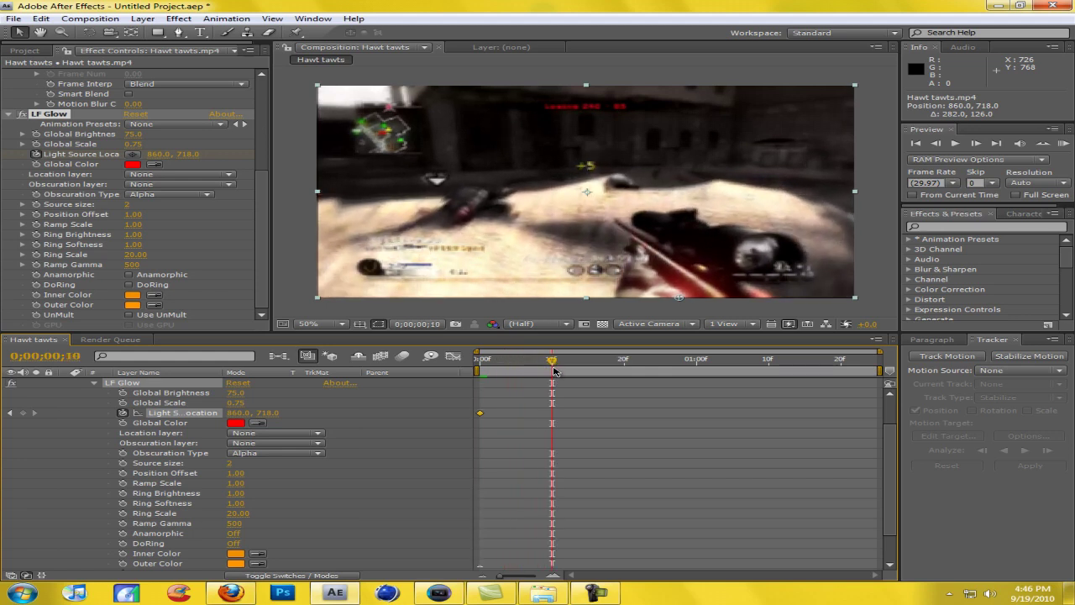
pyautogui.moveTo(681, 303); pyautogui.dragTo(628, 251)
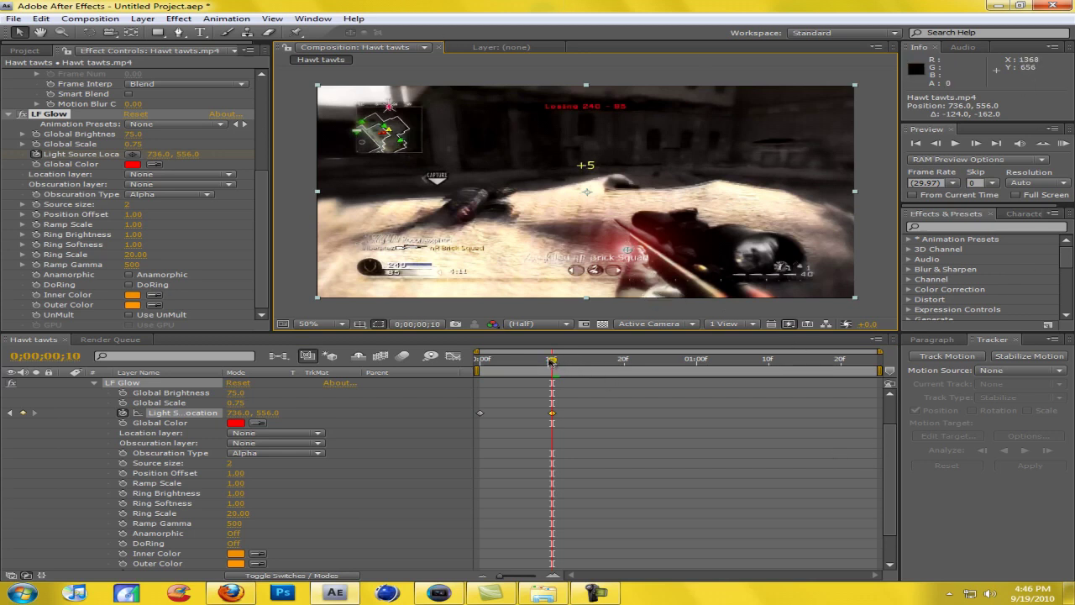
pyautogui.moveTo(548, 363); pyautogui.dragTo(579, 360)
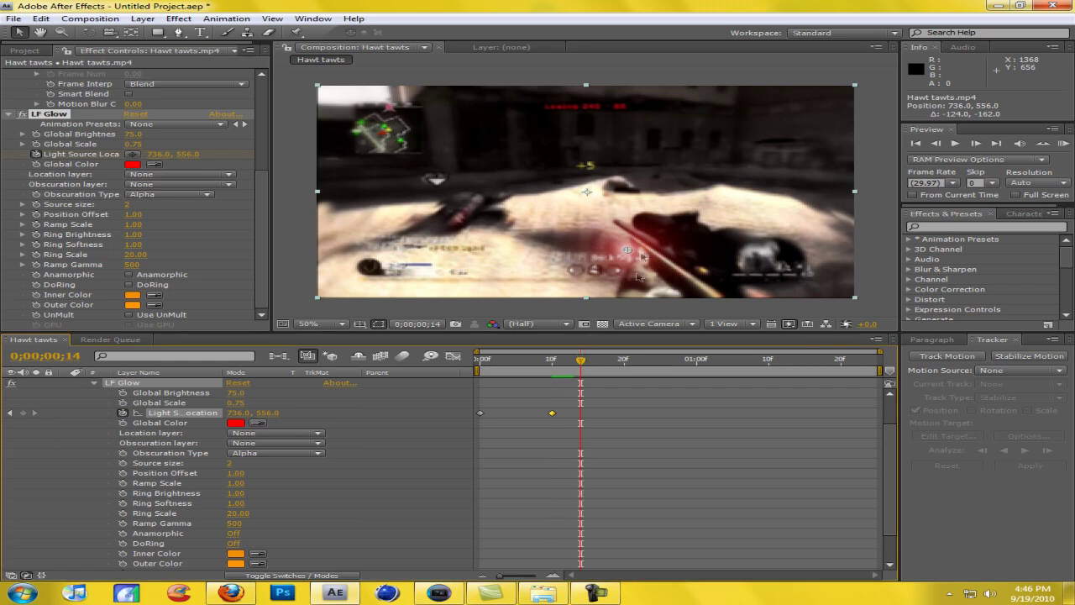
pyautogui.moveTo(625, 255); pyautogui.dragTo(625, 238)
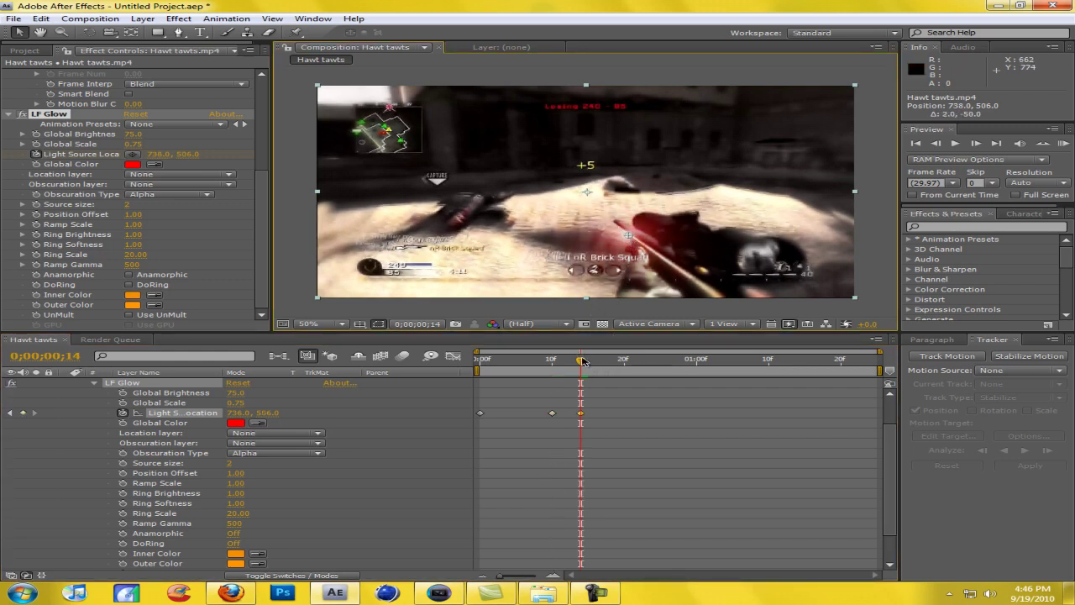
pyautogui.moveTo(585, 362); pyautogui.dragTo(611, 362)
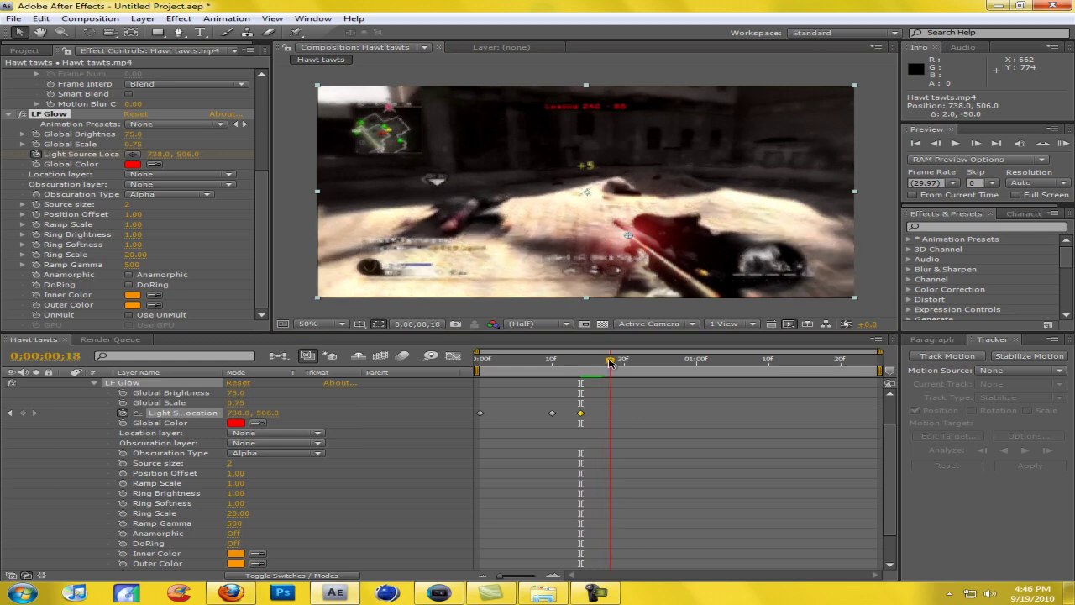
pyautogui.moveTo(630, 240); pyautogui.dragTo(612, 223)
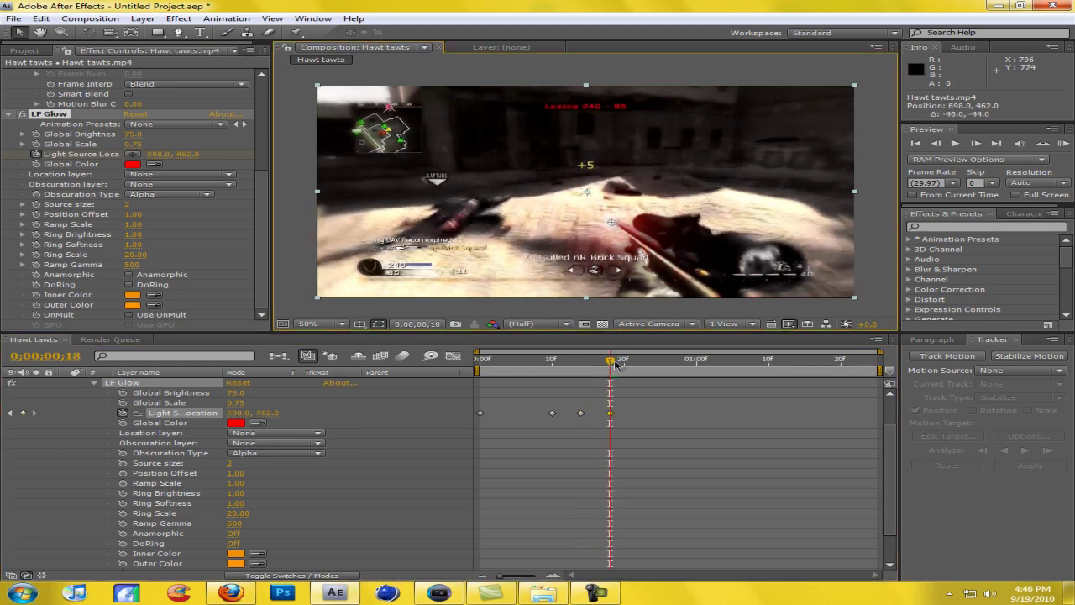
pyautogui.moveTo(616, 363); pyautogui.dragTo(624, 362)
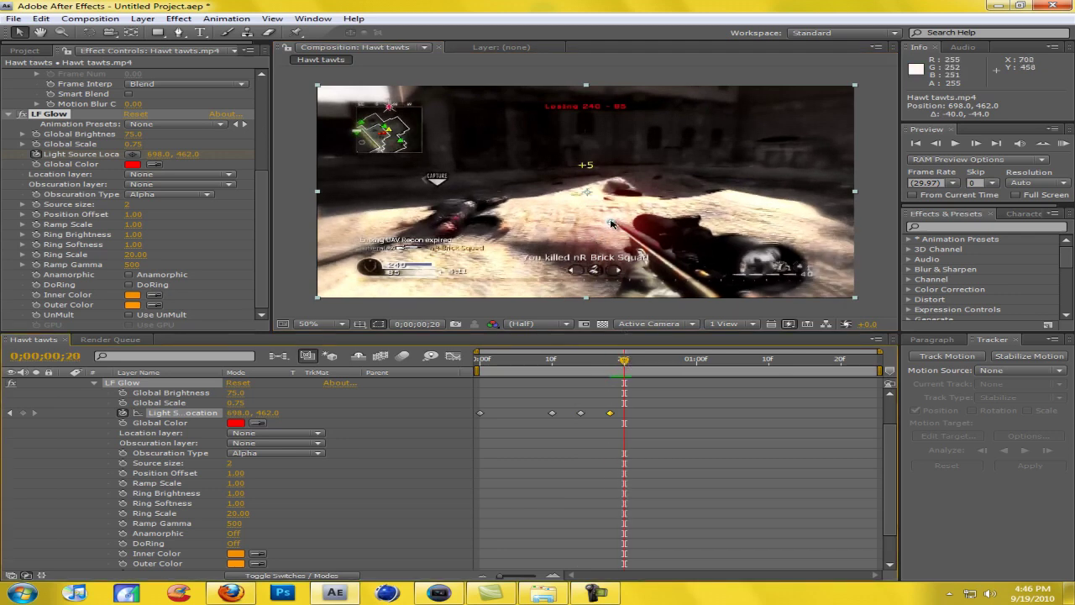
pyautogui.moveTo(610, 223); pyautogui.dragTo(619, 220)
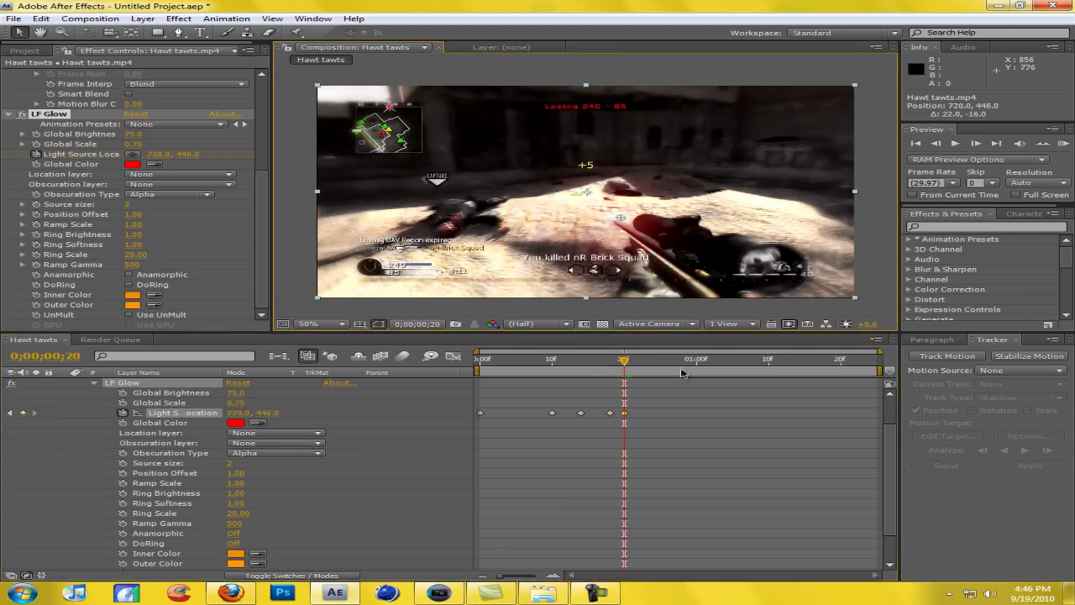
pyautogui.moveTo(633, 362); pyautogui.dragTo(648, 359)
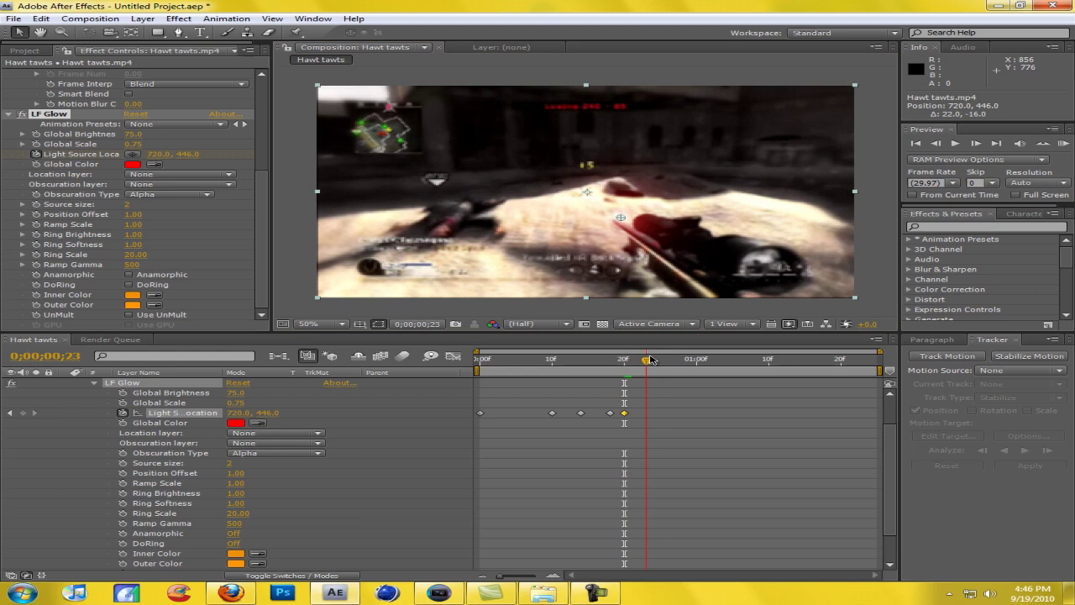
pyautogui.moveTo(621, 221); pyautogui.dragTo(632, 226)
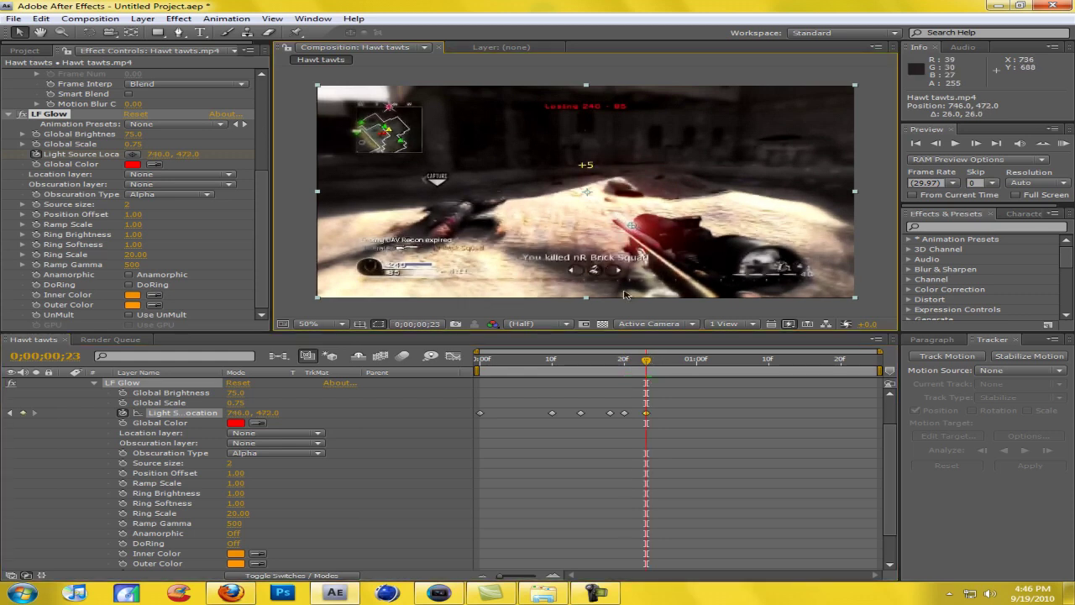
pyautogui.moveTo(651, 363)
pyautogui.mouseDown()
pyautogui.moveTo(680, 359)
pyautogui.moveTo(643, 359)
pyautogui.moveTo(660, 359)
pyautogui.mouseUp()
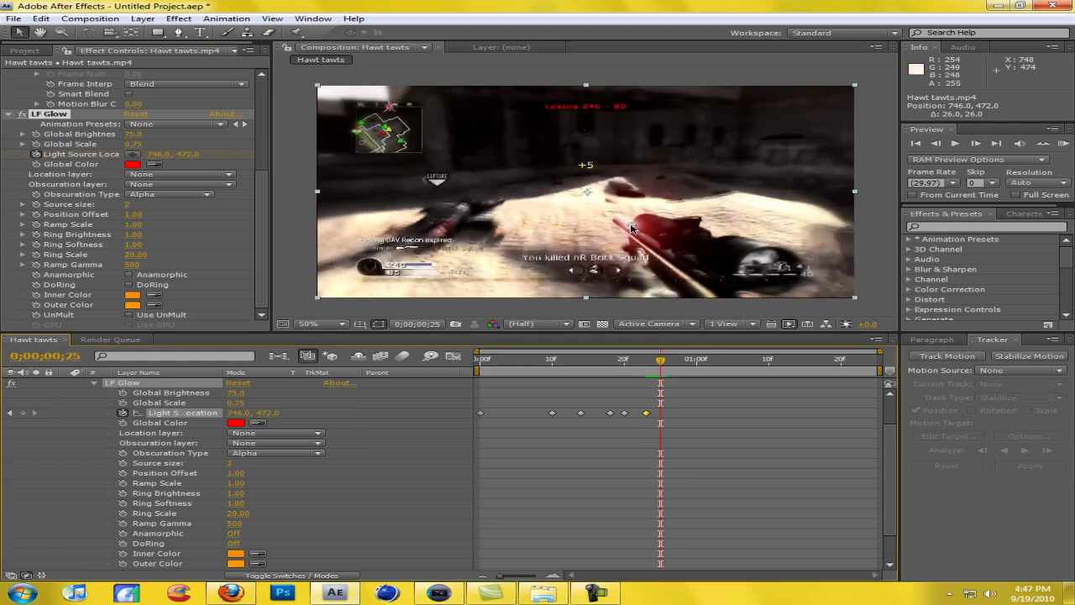
pyautogui.moveTo(631, 227); pyautogui.dragTo(639, 215)
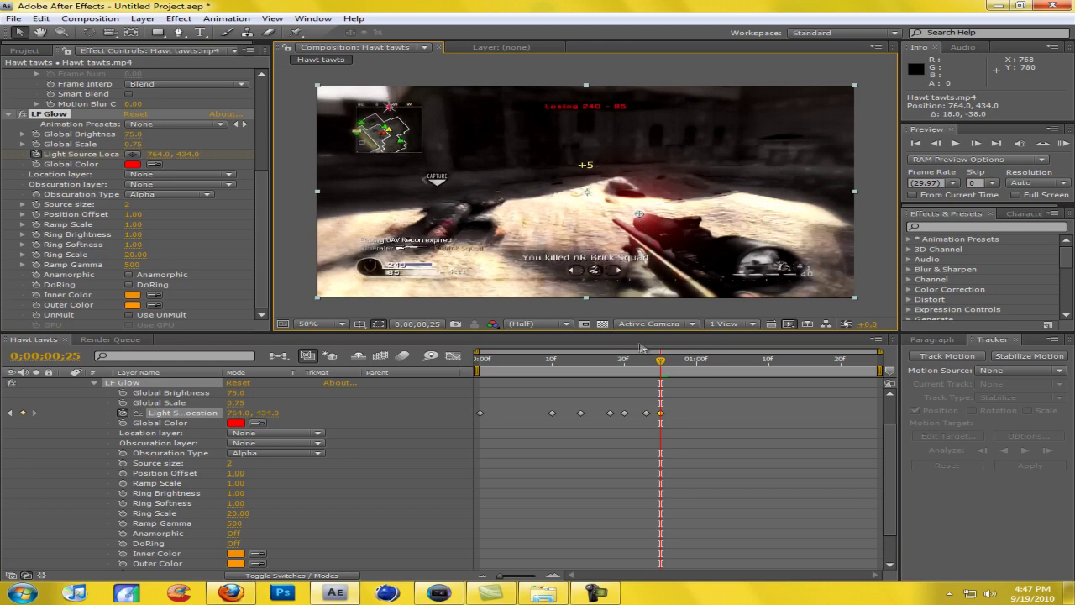
pyautogui.moveTo(661, 361); pyautogui.dragTo(685, 362)
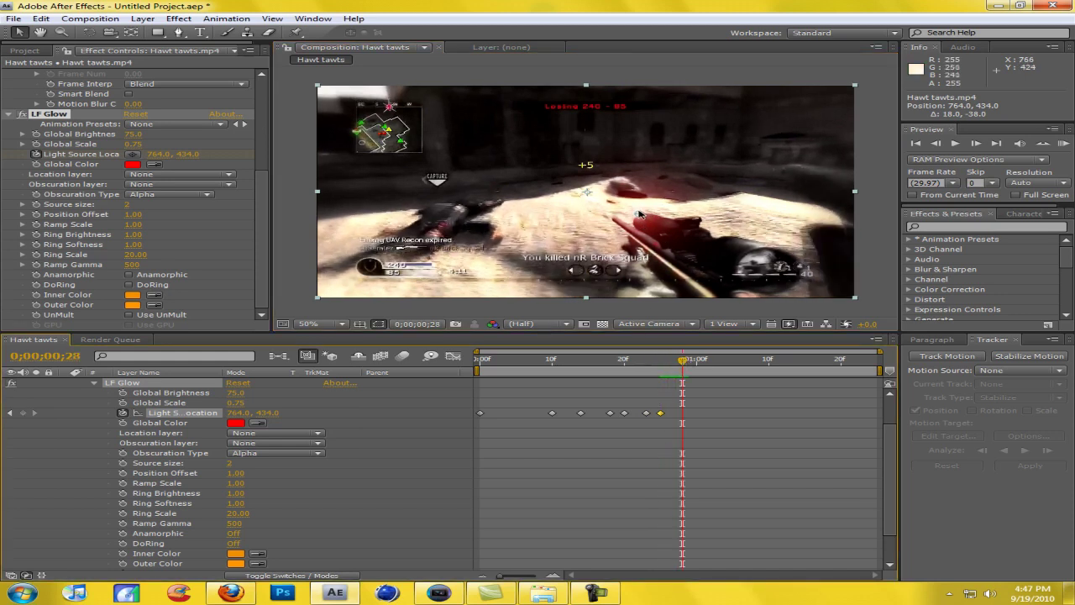
pyautogui.moveTo(639, 217); pyautogui.dragTo(668, 218)
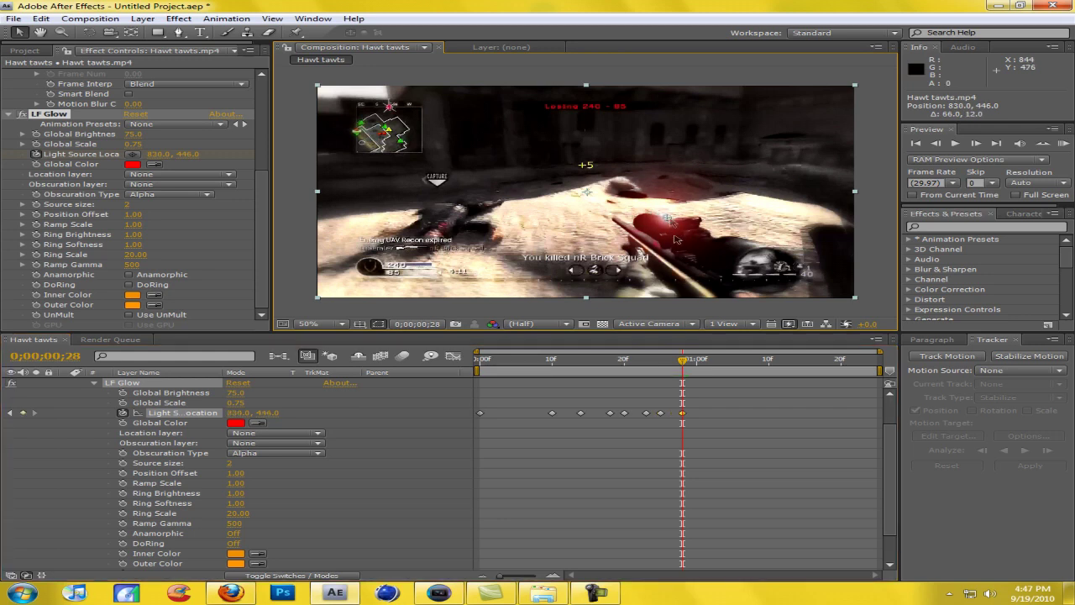
# Keep keyframing the glow on the gun from 0;00;01;00 to 0;00;01;14, ending at 1110, 720.
pyautogui.moveTo(682, 361); pyautogui.dragTo(695, 359)
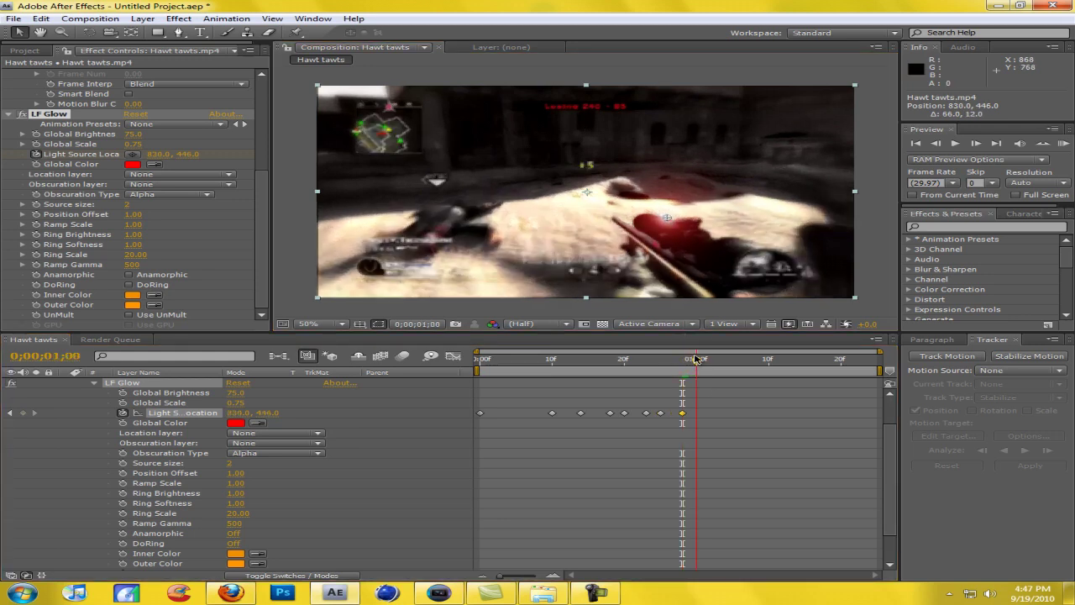
pyautogui.moveTo(667, 217); pyautogui.dragTo(697, 215)
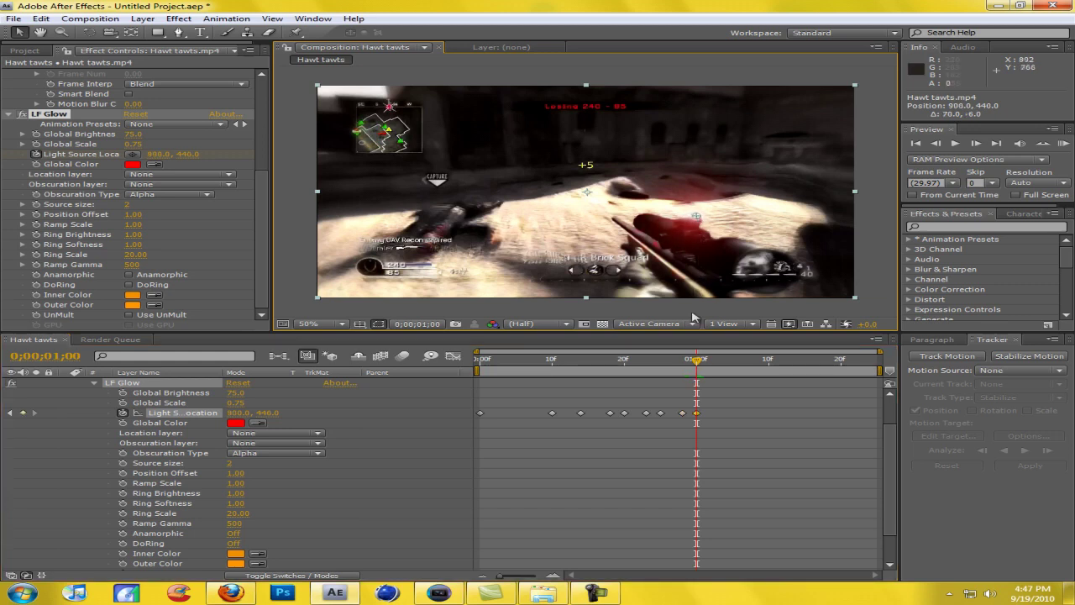
pyautogui.moveTo(699, 363); pyautogui.dragTo(711, 361)
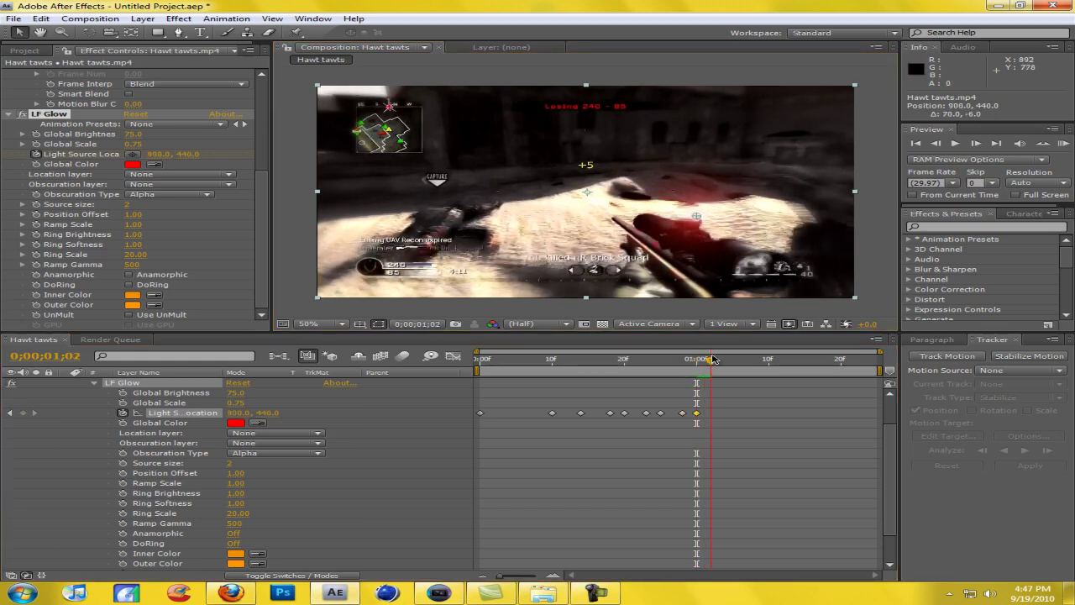
pyautogui.moveTo(694, 219); pyautogui.dragTo(702, 230)
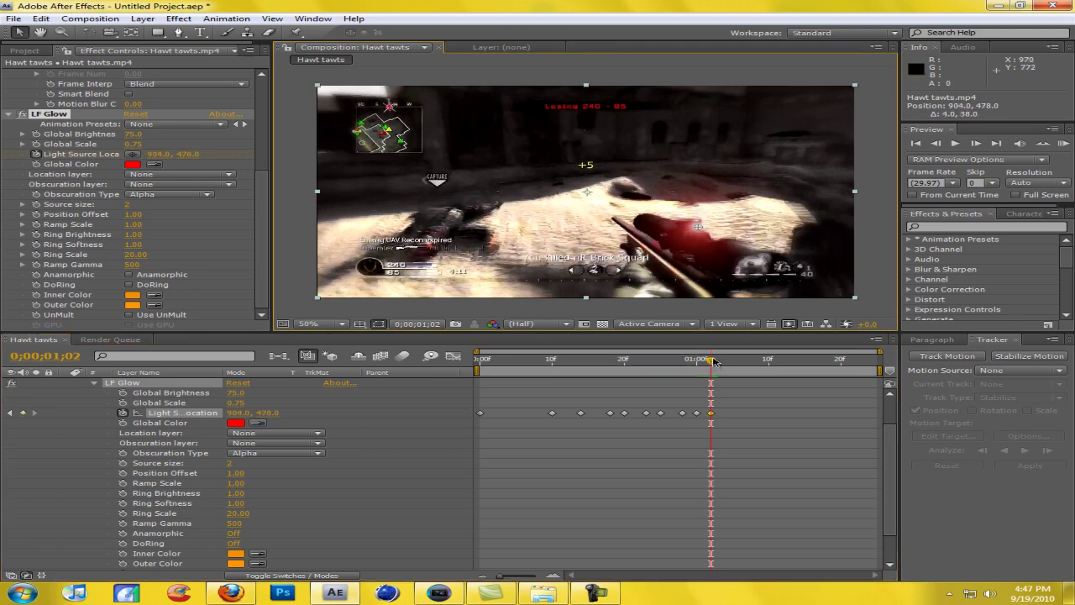
pyautogui.moveTo(712, 361); pyautogui.dragTo(724, 361)
pyautogui.moveTo(697, 232); pyautogui.dragTo(712, 243)
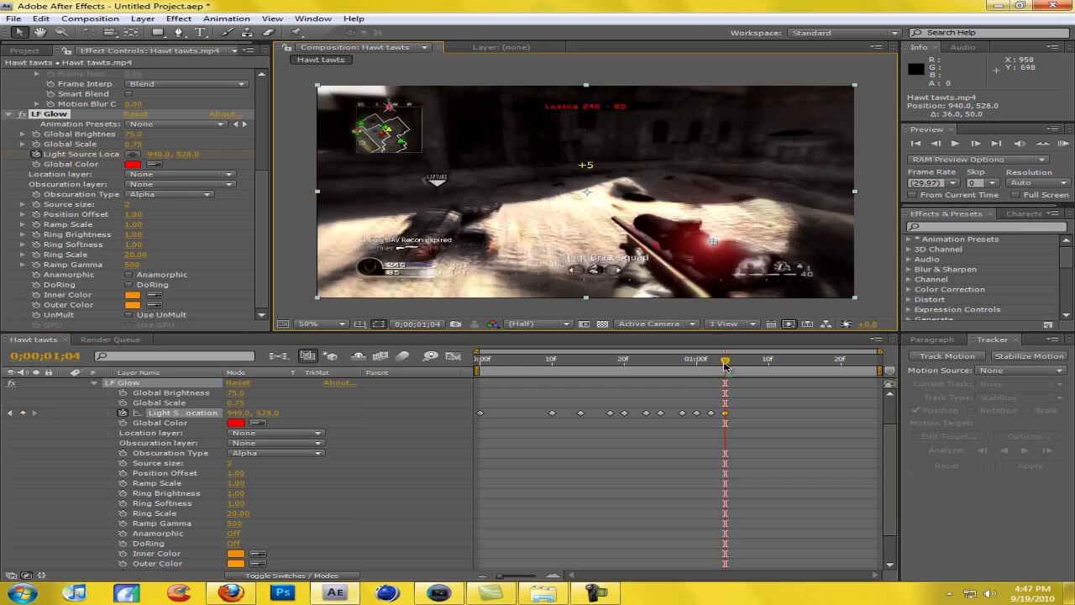
pyautogui.moveTo(725, 363); pyautogui.dragTo(740, 362)
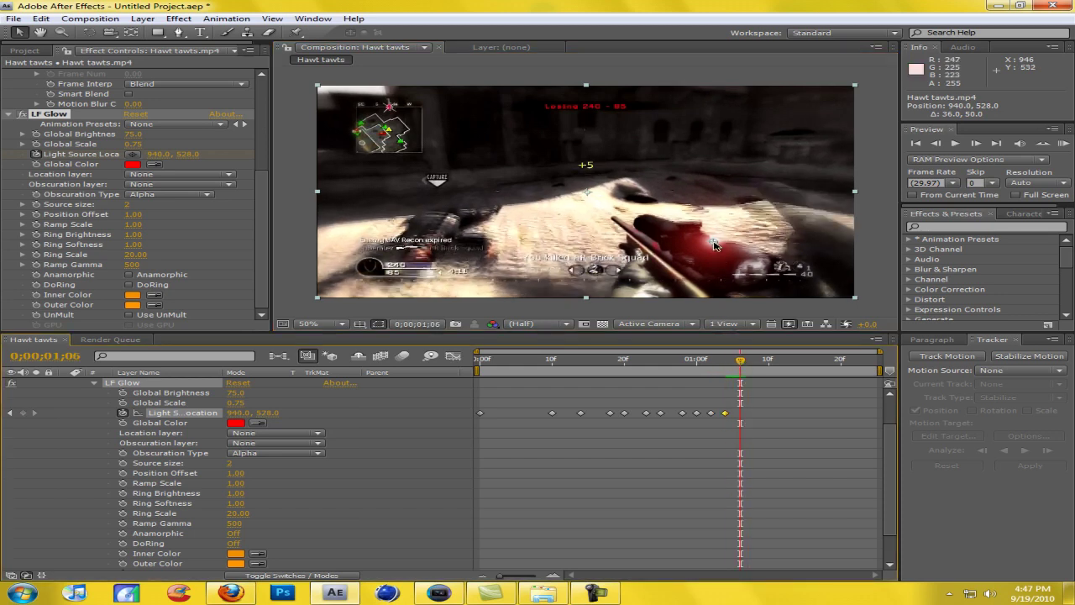
pyautogui.moveTo(715, 245); pyautogui.dragTo(733, 238)
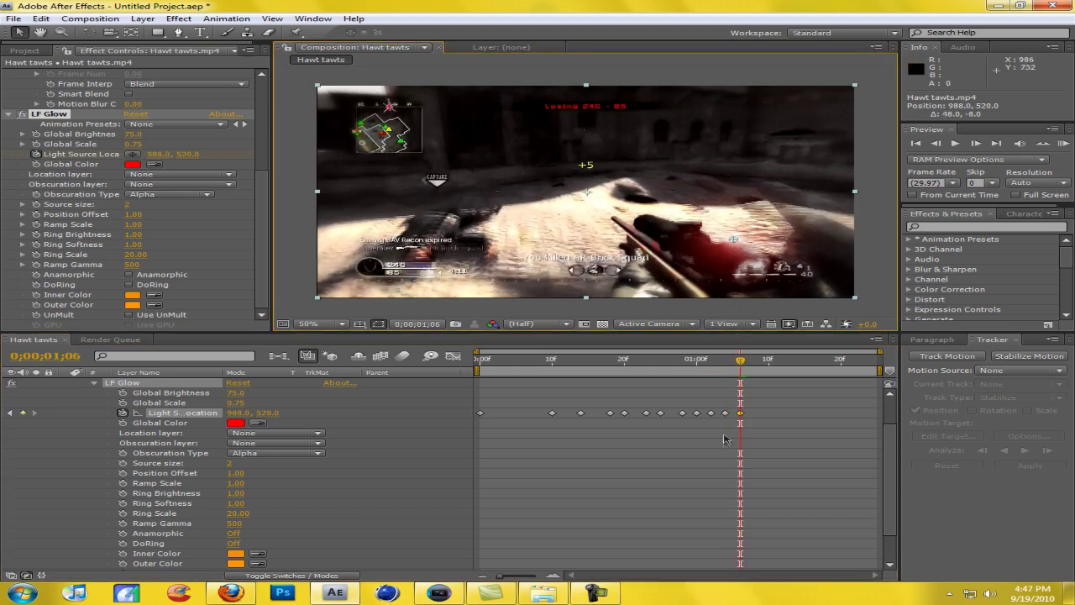
pyautogui.moveTo(742, 363); pyautogui.dragTo(768, 363)
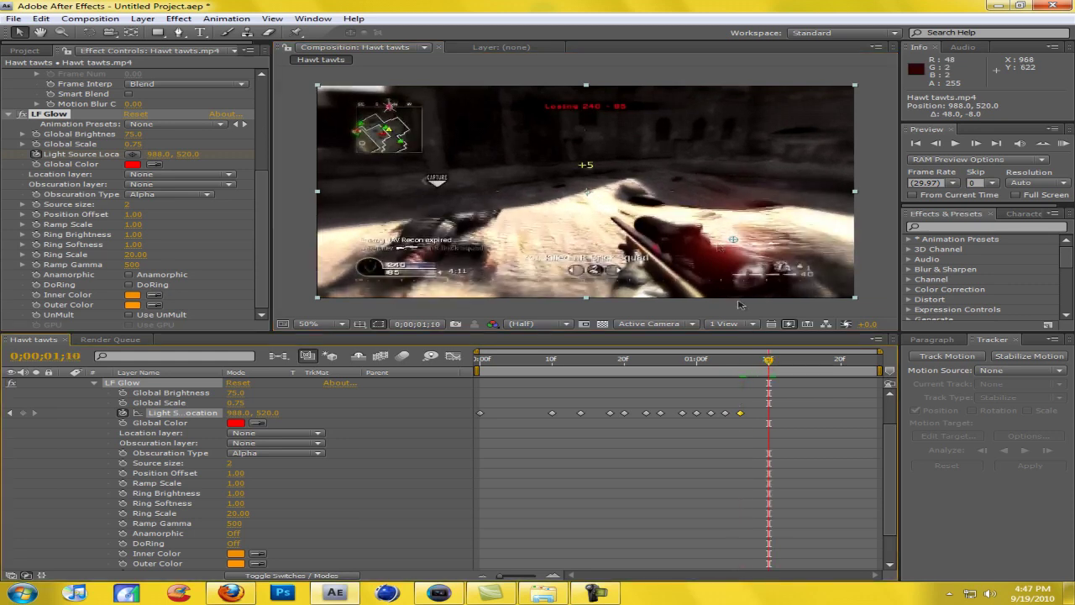
pyautogui.moveTo(737, 237); pyautogui.dragTo(794, 267)
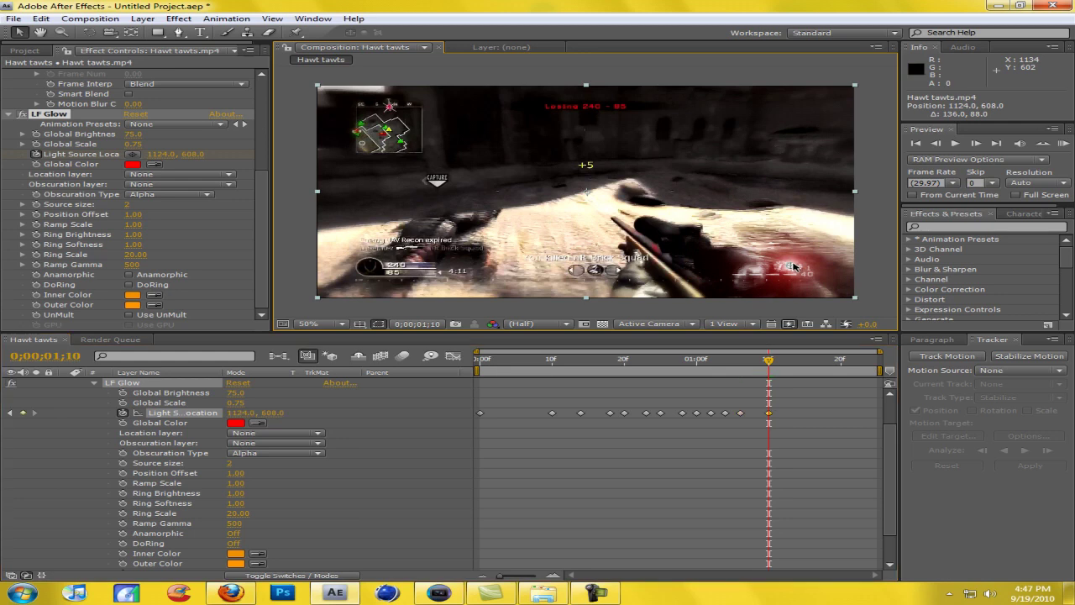
pyautogui.moveTo(768, 359); pyautogui.dragTo(791, 360)
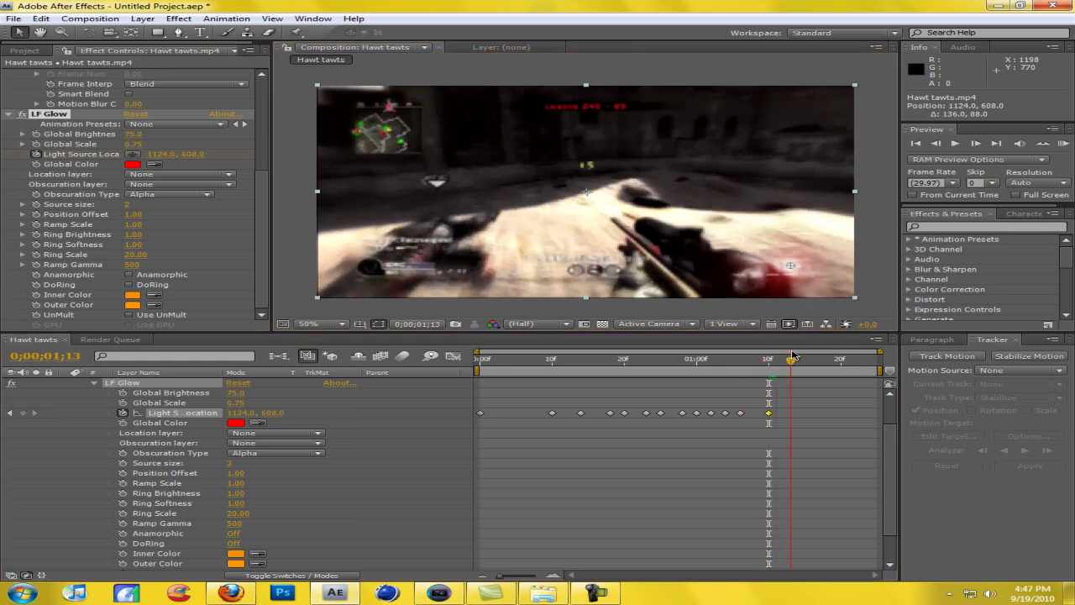
pyautogui.moveTo(791, 268); pyautogui.dragTo(783, 297)
pyautogui.moveTo(793, 364); pyautogui.dragTo(803, 364)
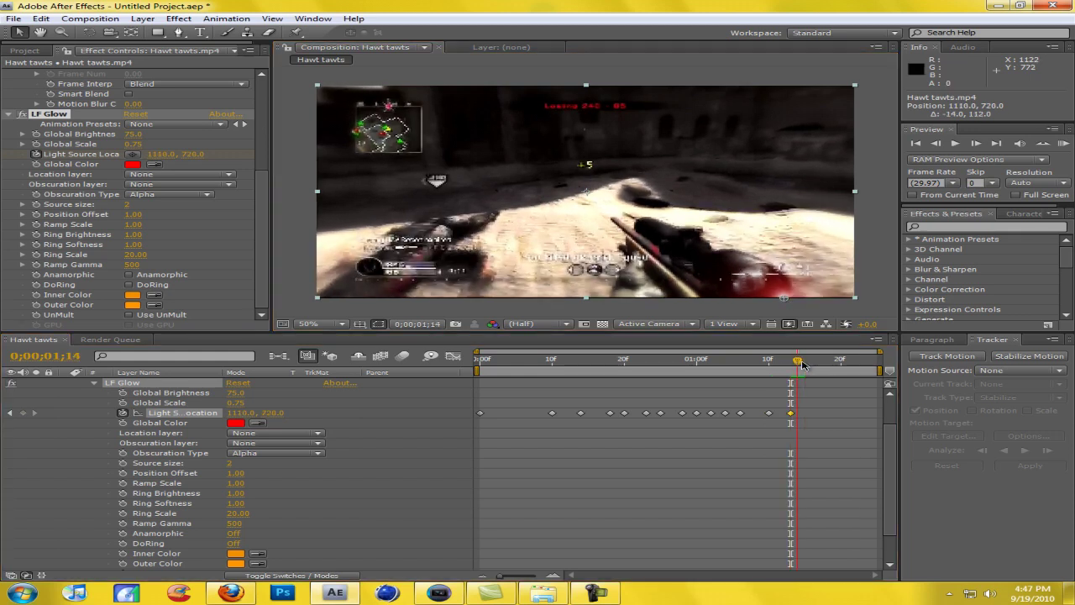
pyautogui.moveTo(802, 362); pyautogui.dragTo(805, 364)
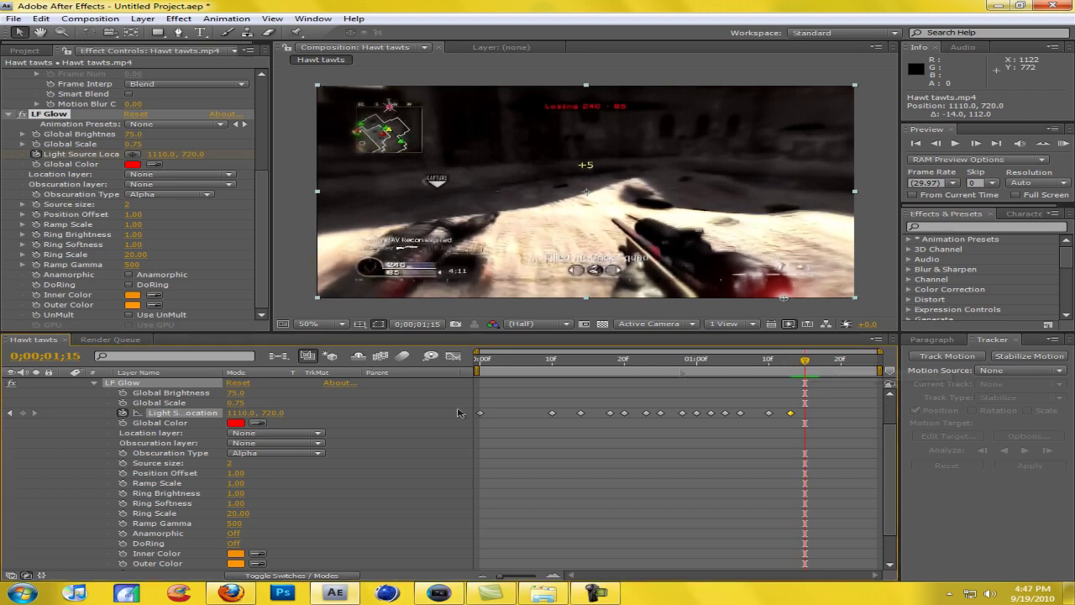
# Keyframe Global Brightness at 75, then set it to 0 at 0;00;01;16.
pyautogui.click(123, 394)
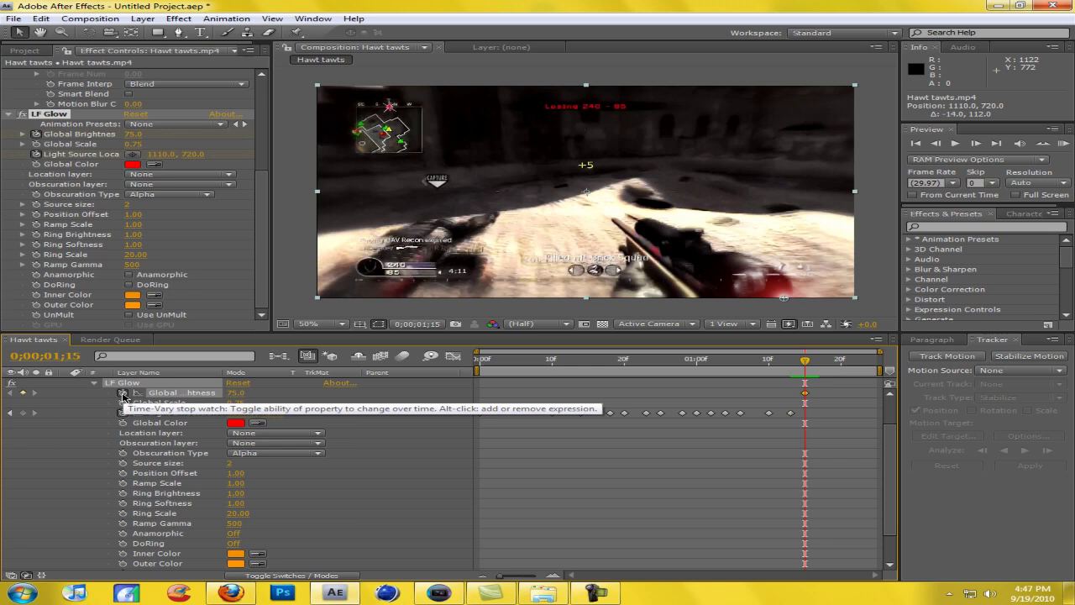
pyautogui.click(980, 145)
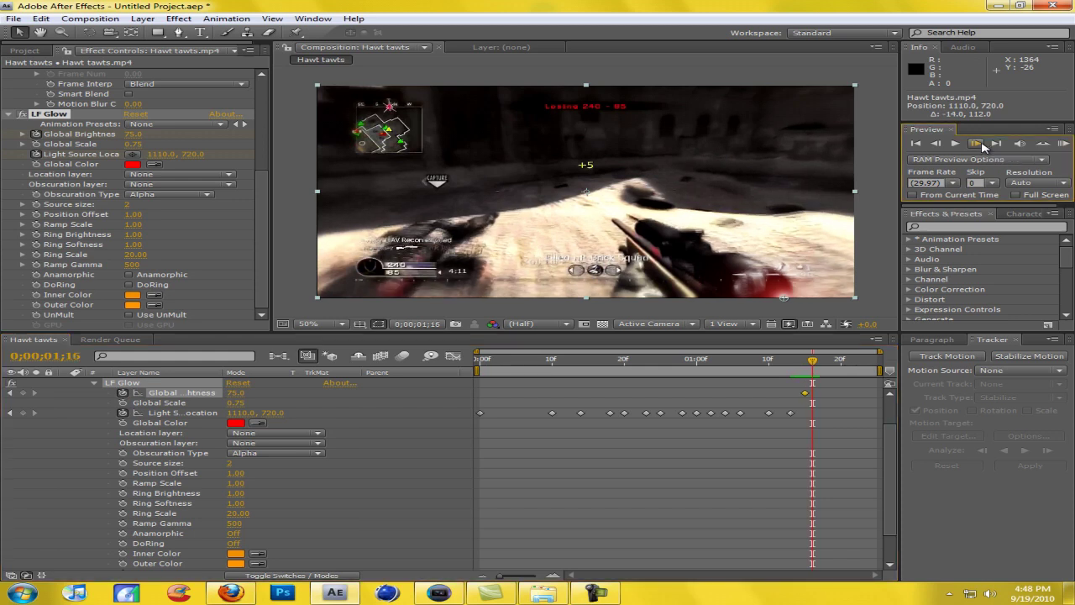
pyautogui.click(243, 393)
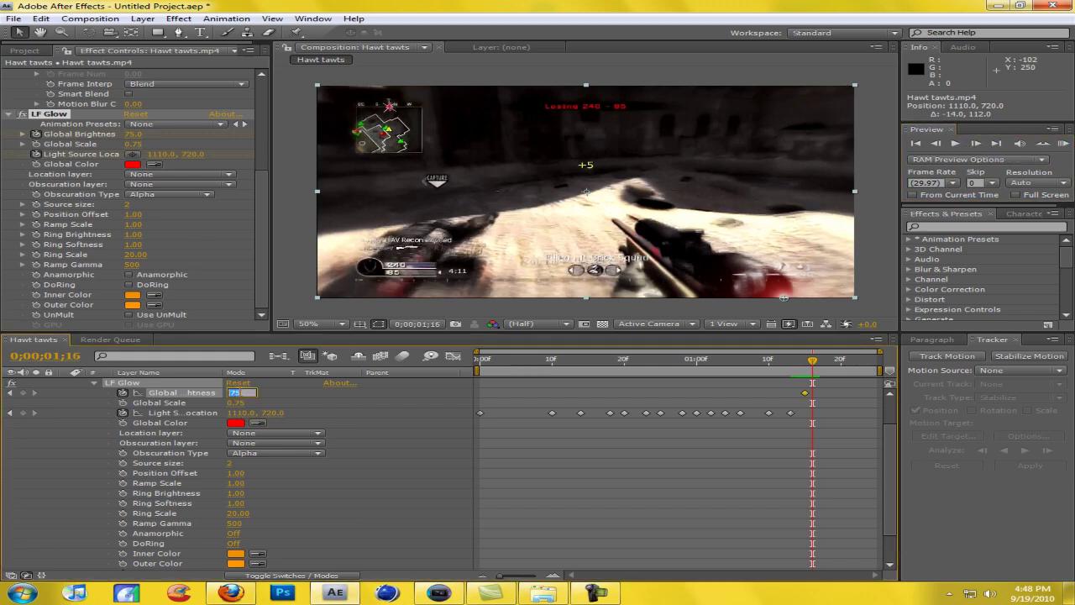
pyautogui.write('0')
pyautogui.press('Return')
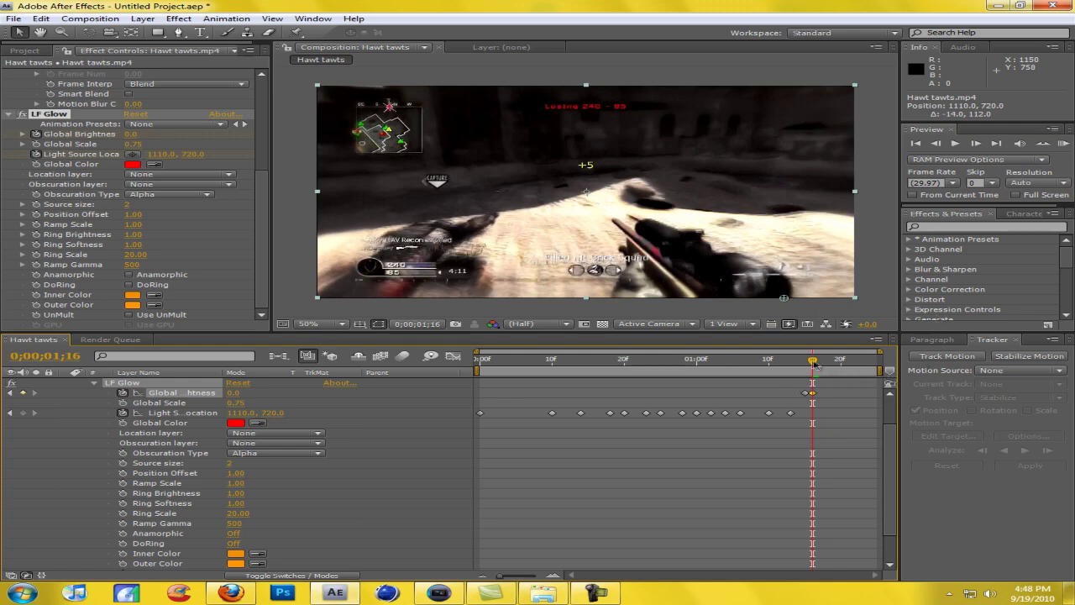
# Preview the glow animation from the start, then render Hawt tawts to Hawt tawts.avi.
pyautogui.moveTo(817, 363); pyautogui.dragTo(478, 363)
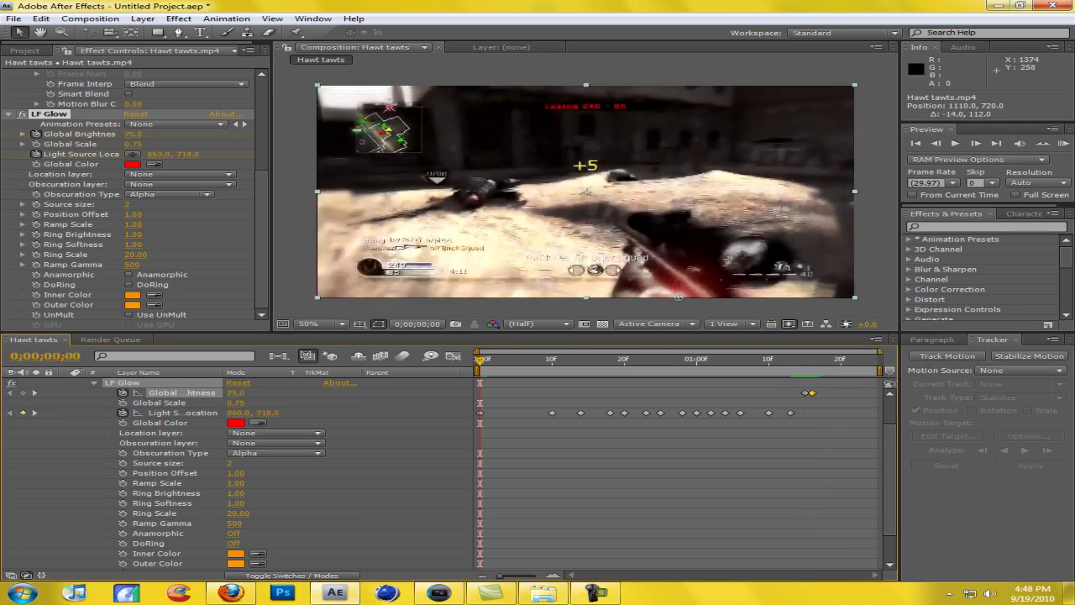
pyautogui.click(1061, 144)
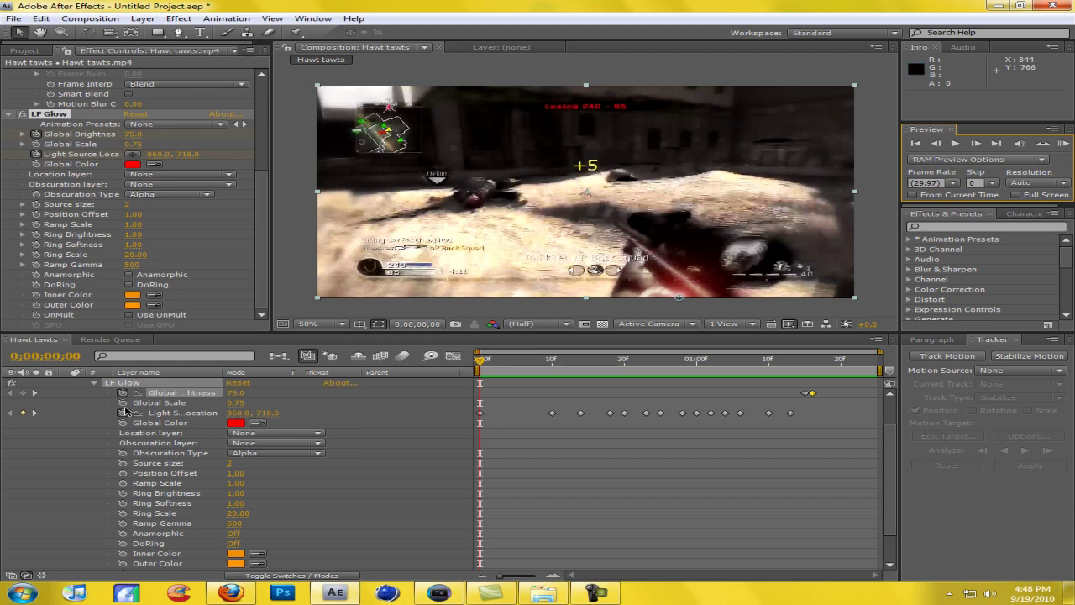
pyautogui.hotkey('ctrl', 'm')
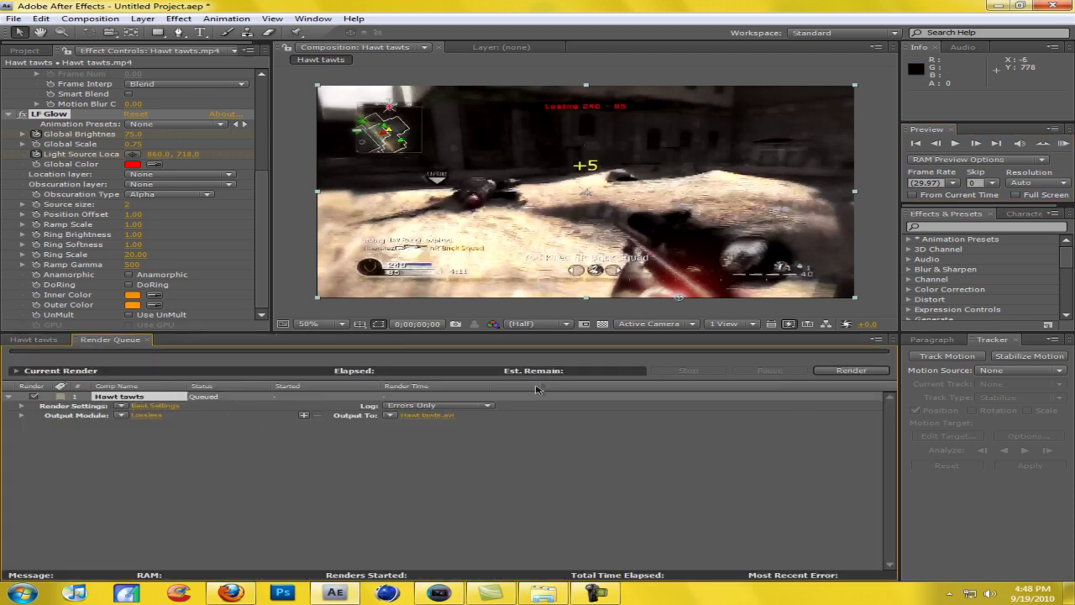
pyautogui.click(851, 371)
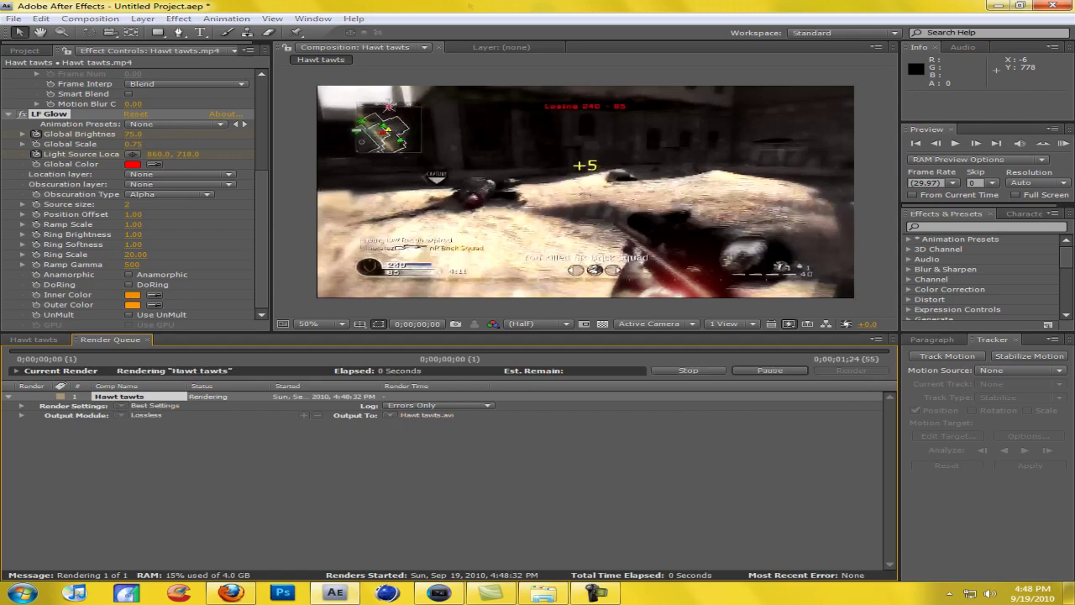
pyautogui.click(992, 5)
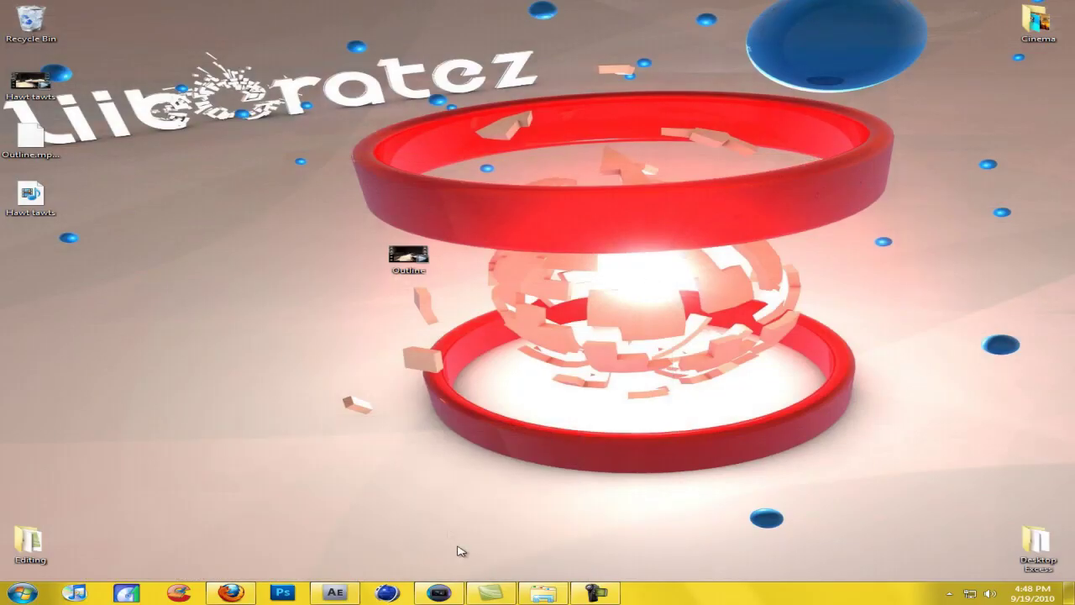
# Pause the screen recorder and reposition the Hawt tawts video icon on the desktop.
pyautogui.click(594, 588)
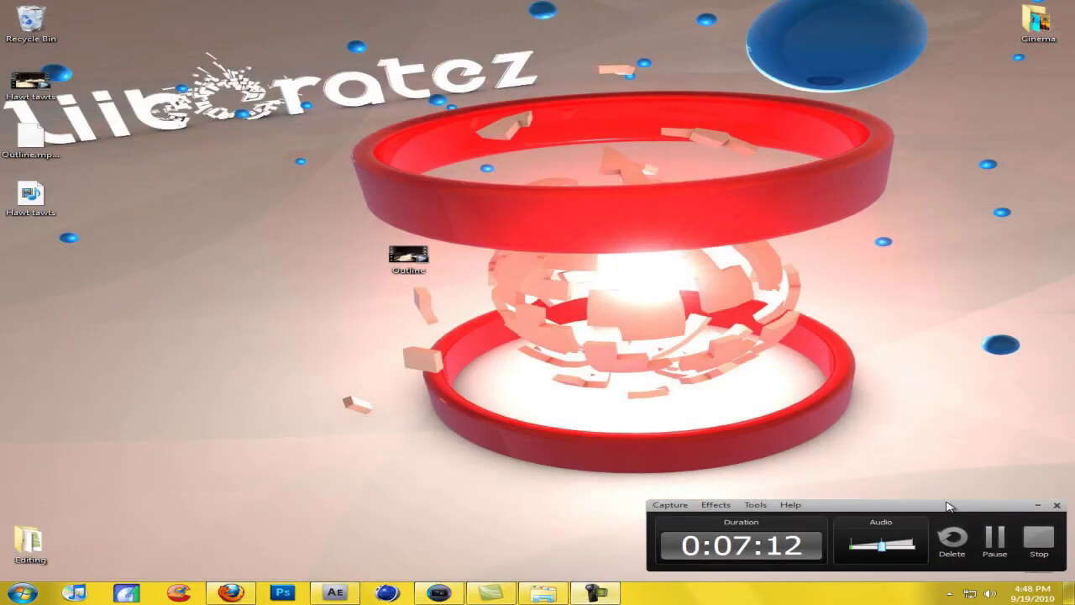
pyautogui.click(995, 543)
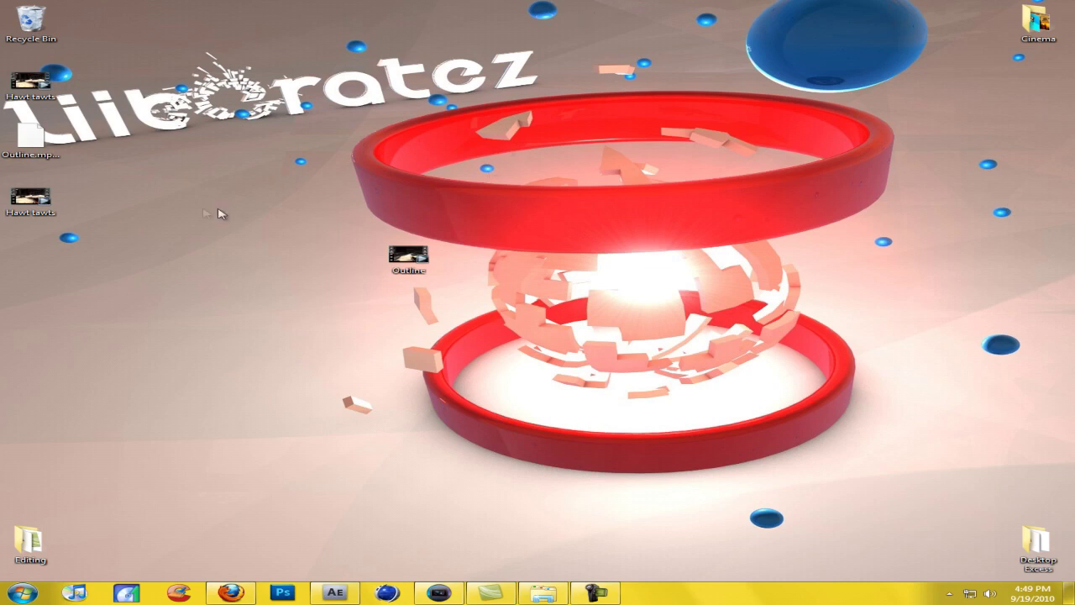
pyautogui.moveTo(40, 202); pyautogui.dragTo(620, 243)
pyautogui.moveTo(27, 144); pyautogui.dragTo(408, 261)
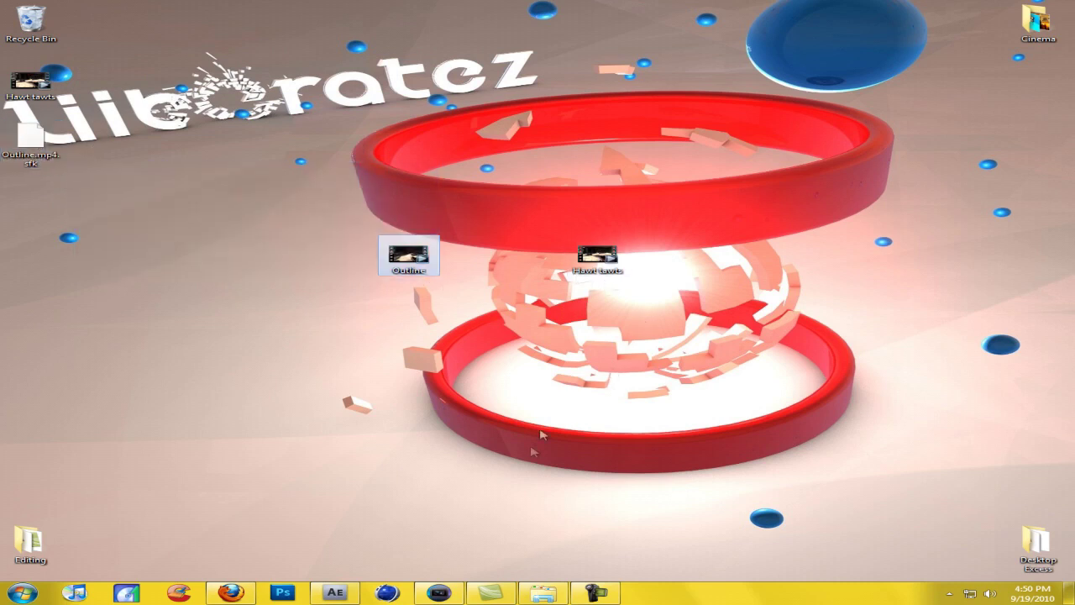
pyautogui.moveTo(593, 262); pyautogui.dragTo(567, 357)
# Delete the short event near 00:00:03 and slide the last clip left to start there.
pyautogui.click(424, 347)
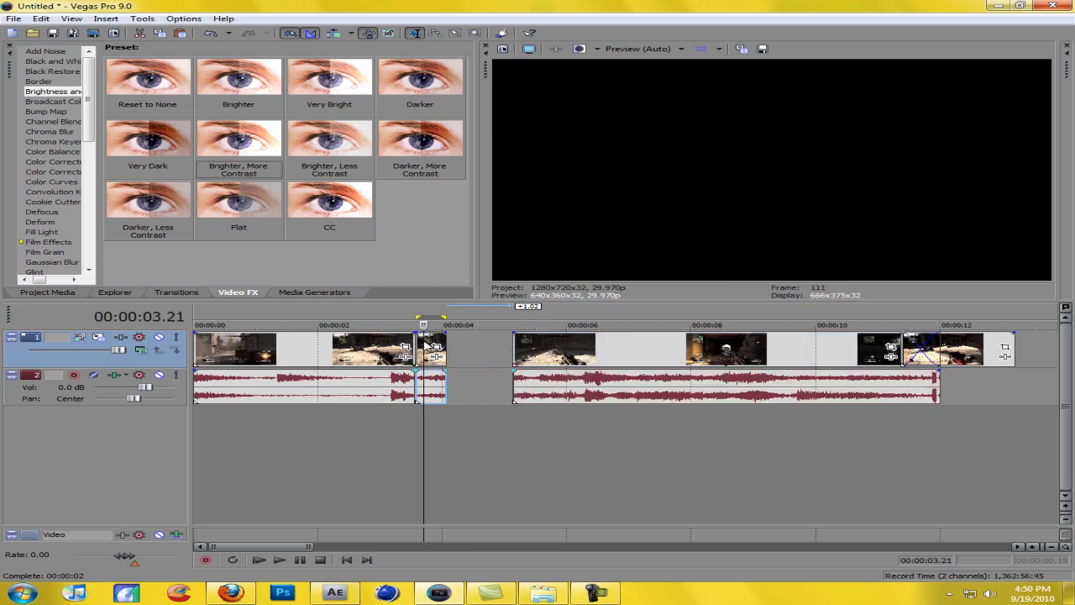
pyautogui.press('Delete')
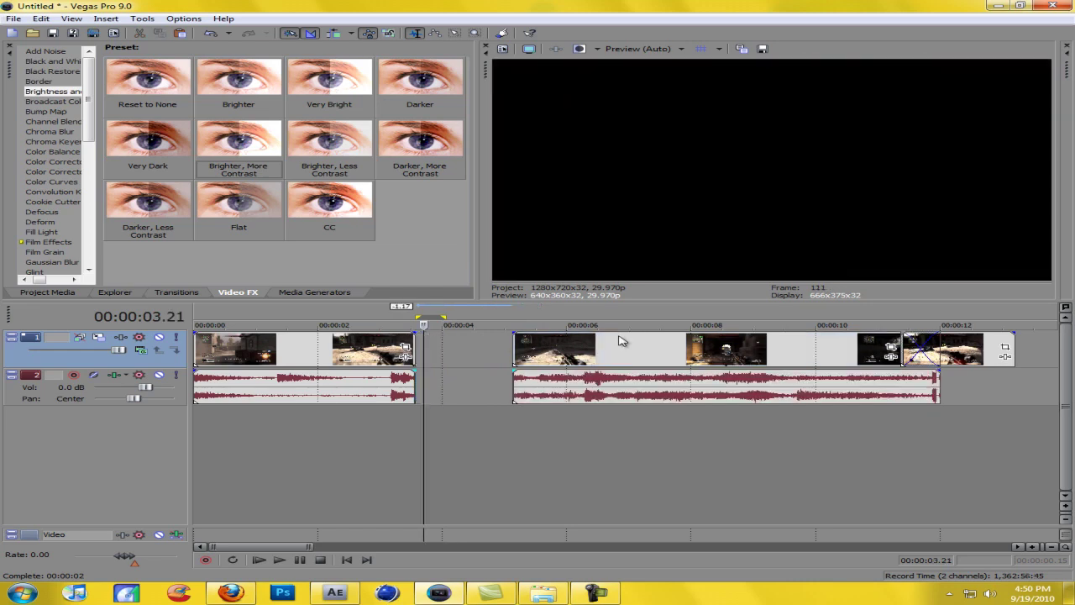
pyautogui.moveTo(962, 353); pyautogui.dragTo(595, 353)
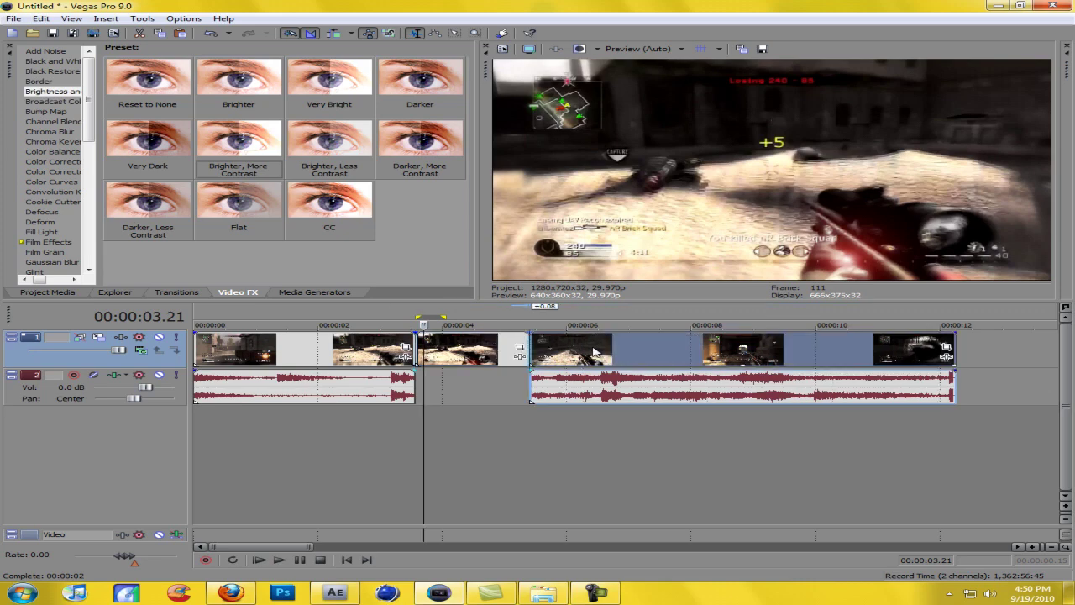
# Play the edit from 00:00:02.29 and step frames around 00:00:04.27 to check the glow.
pyautogui.click(379, 352)
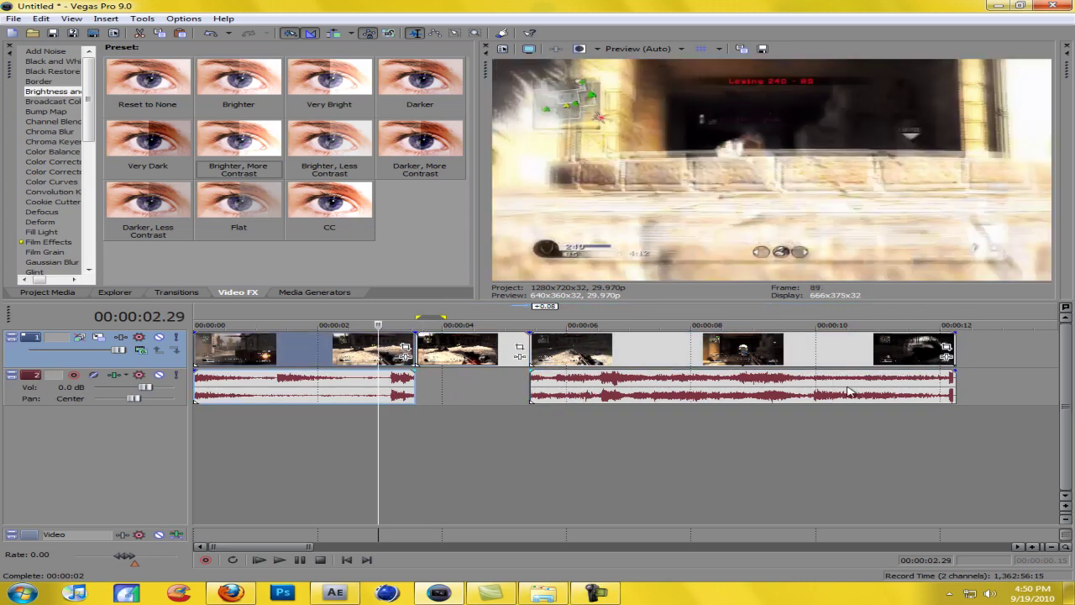
pyautogui.press('space')
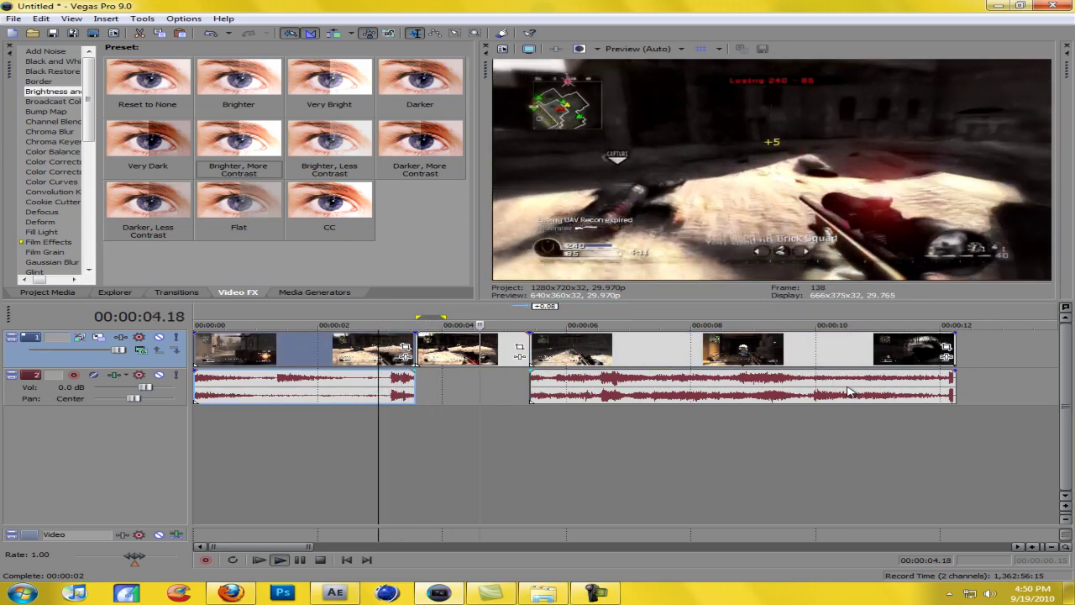
pyautogui.press('space')
pyautogui.press('space')
pyautogui.press('space')
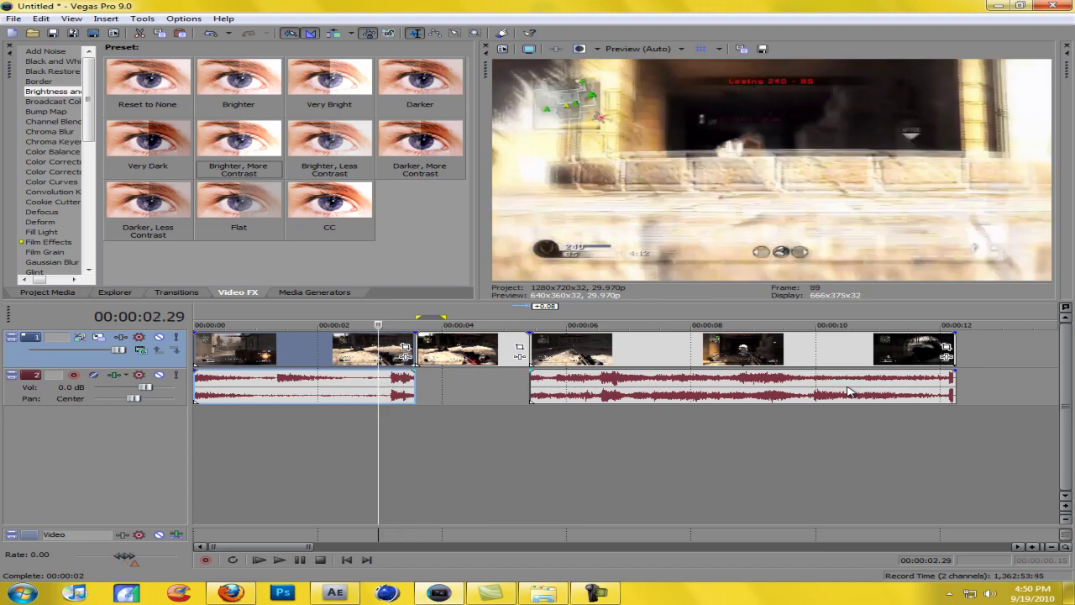
pyautogui.click(500, 346)
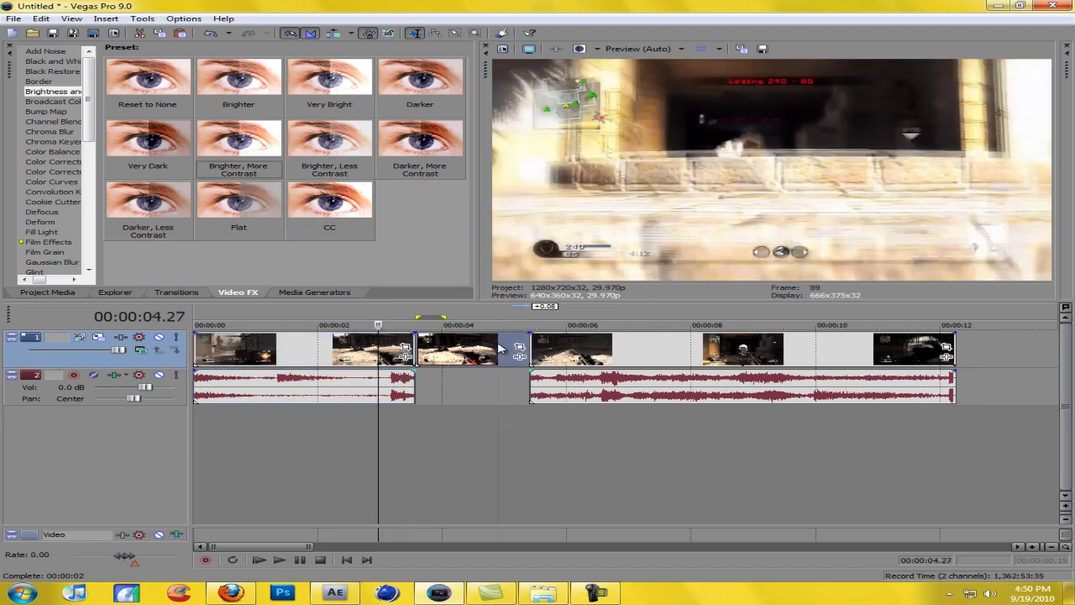
pyautogui.press('Right')
pyautogui.press('Right')
pyautogui.press('Right')
pyautogui.press('Right')
pyautogui.press('Right')
pyautogui.press('Right')
pyautogui.press('Right')
pyautogui.press('Right')
pyautogui.press('Right')
pyautogui.press('Right')
pyautogui.press('Right')
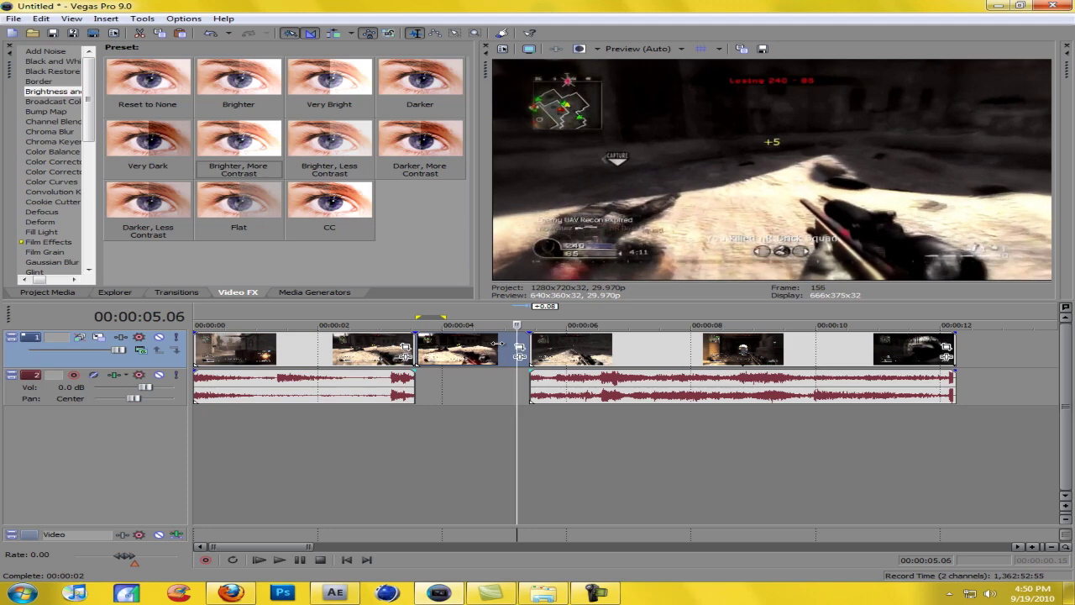
pyautogui.press('Right')
pyautogui.press('Right')
pyautogui.press('Right')
pyautogui.press('Right')
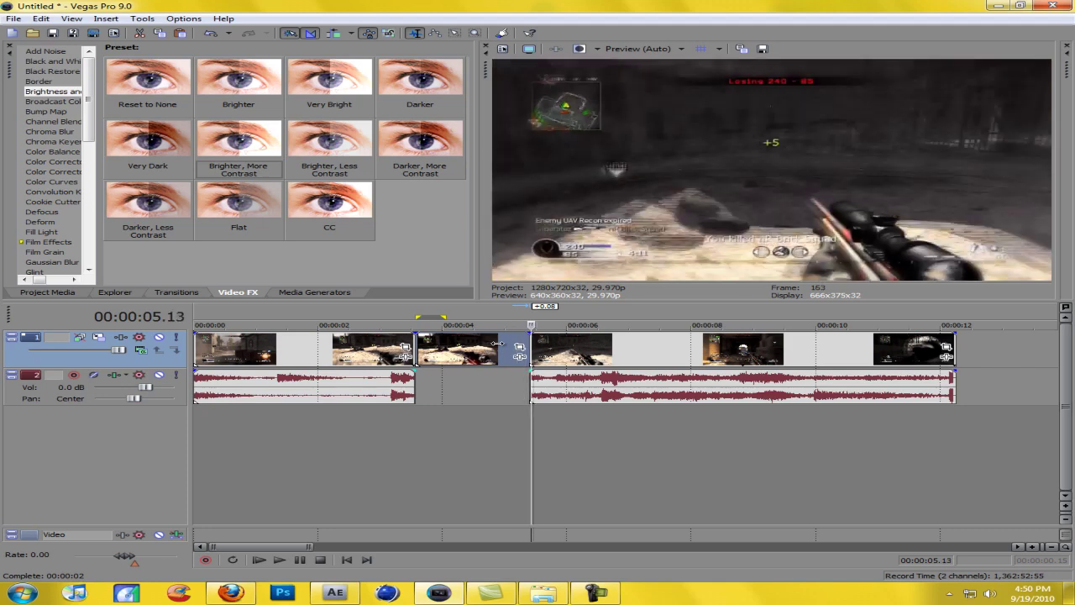
pyautogui.press('Left')
pyautogui.press('Left')
pyautogui.press('Left')
pyautogui.press('Left')
pyautogui.press('Left')
pyautogui.press('Left')
pyautogui.press('Left')
pyautogui.press('Left')
pyautogui.press('Left')
pyautogui.press('Left')
pyautogui.press('Left')
pyautogui.press('Left')
pyautogui.press('Left')
pyautogui.press('Left')
pyautogui.press('Left')
pyautogui.press('Left')
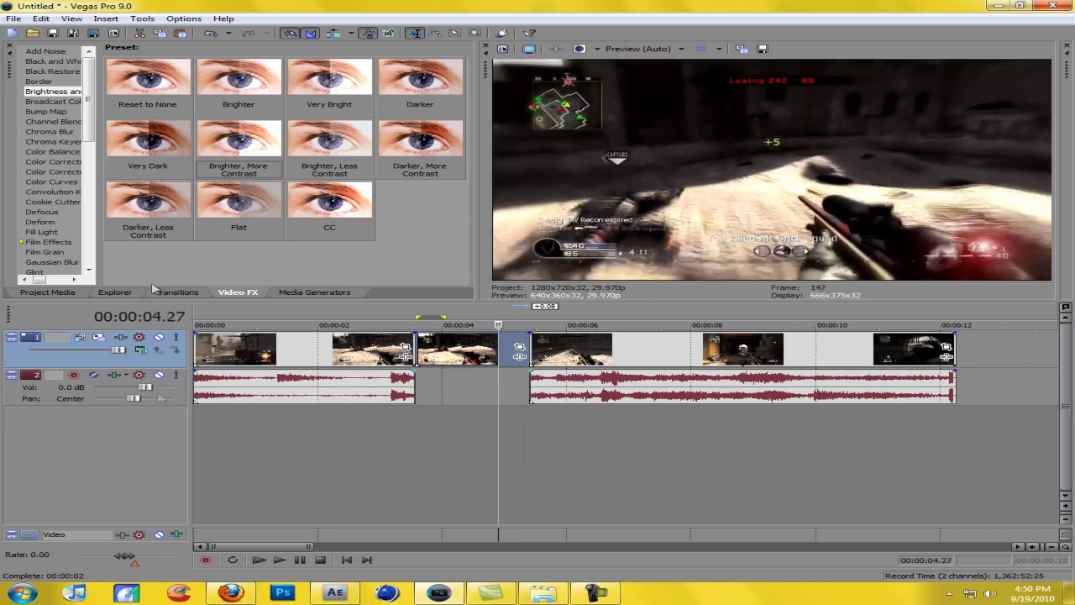
pyautogui.click(595, 592)
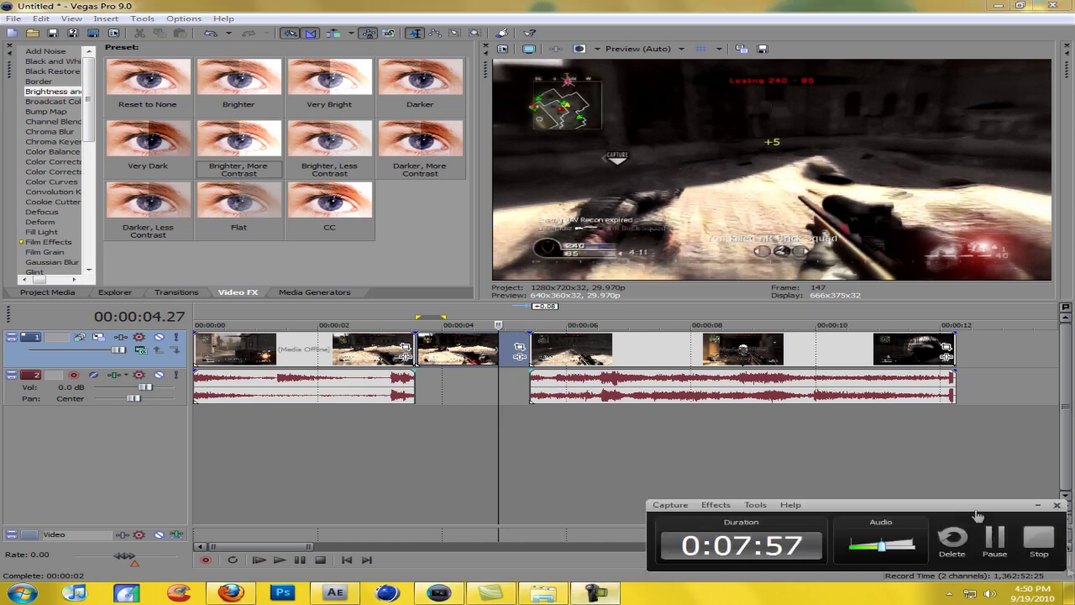